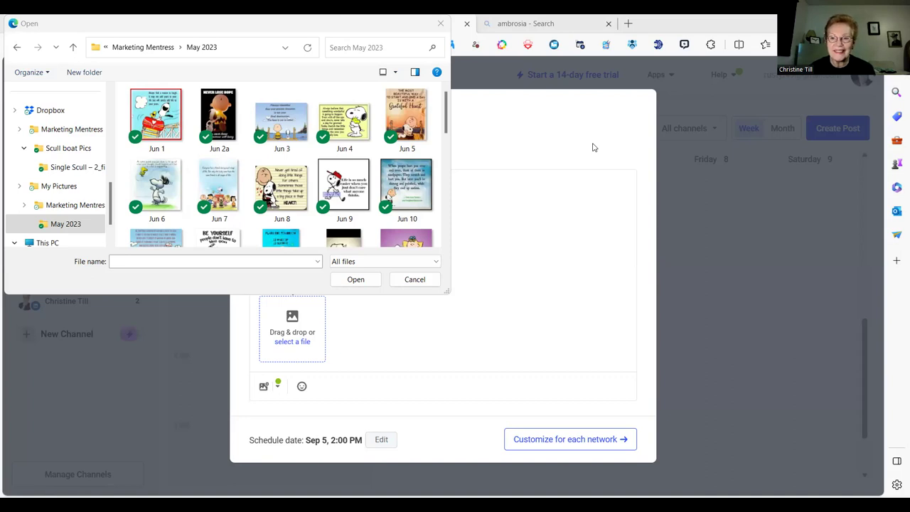
Step: Attach the Jun 5 image from the May 2023 folder to the post and preview it enlarged
click(561, 230)
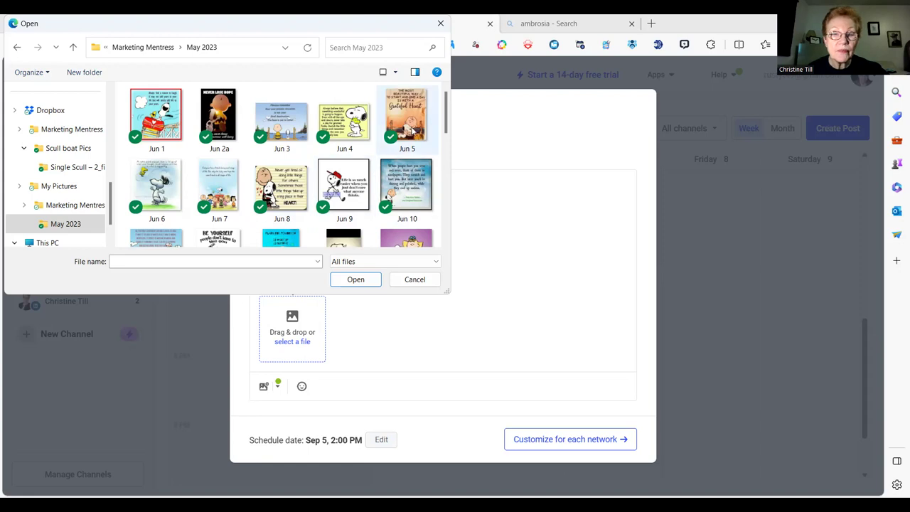
click(410, 134)
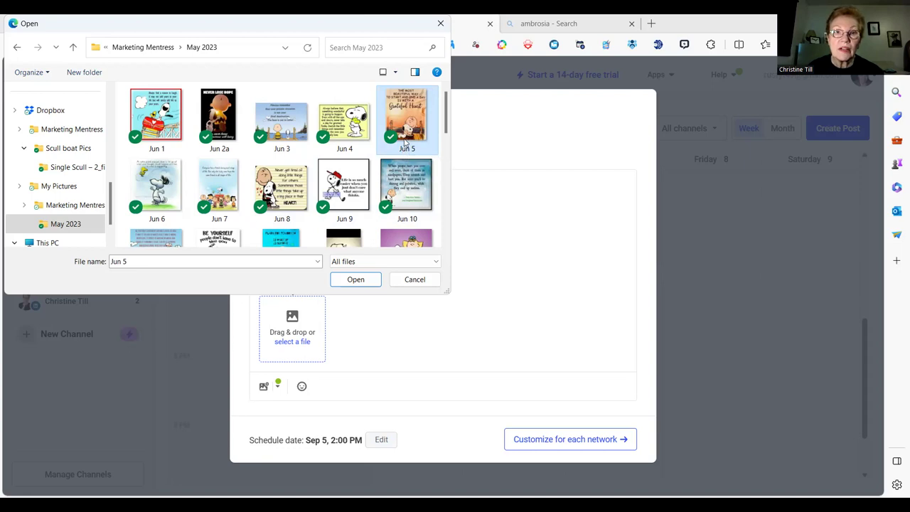
double_click(406, 142)
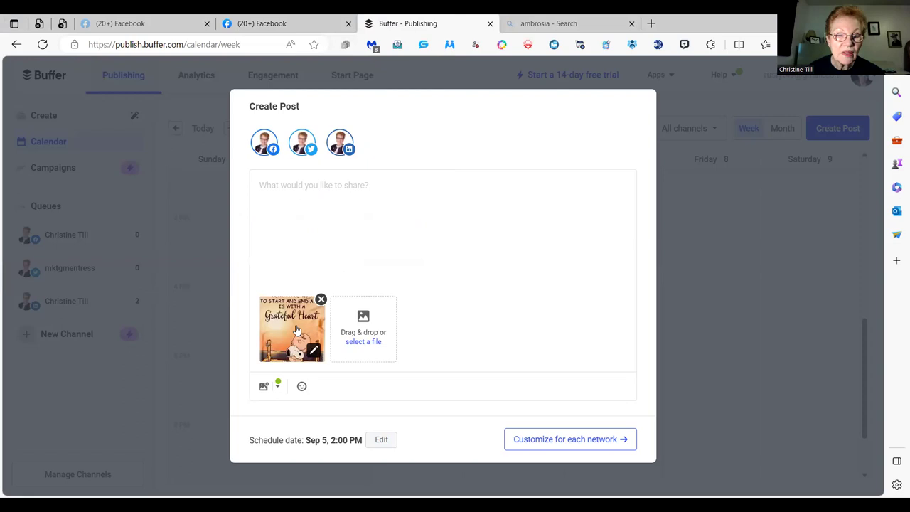
click(296, 327)
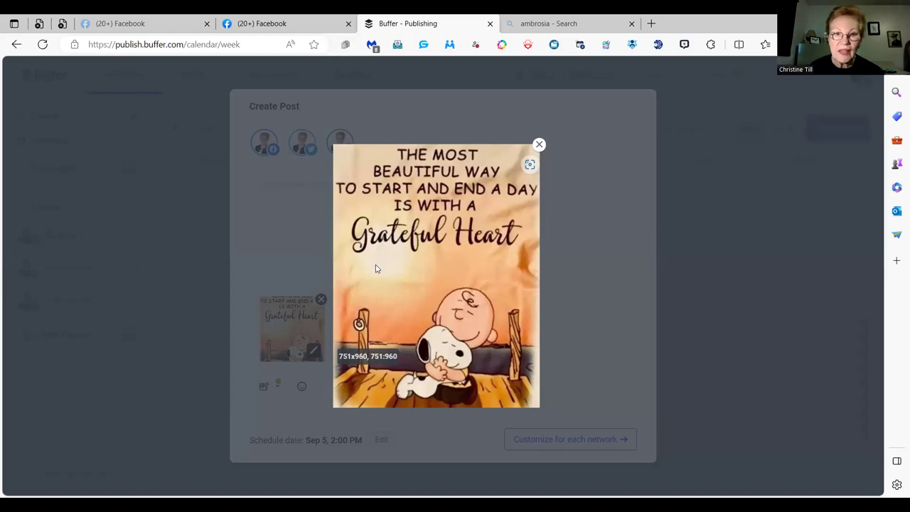
click(297, 245)
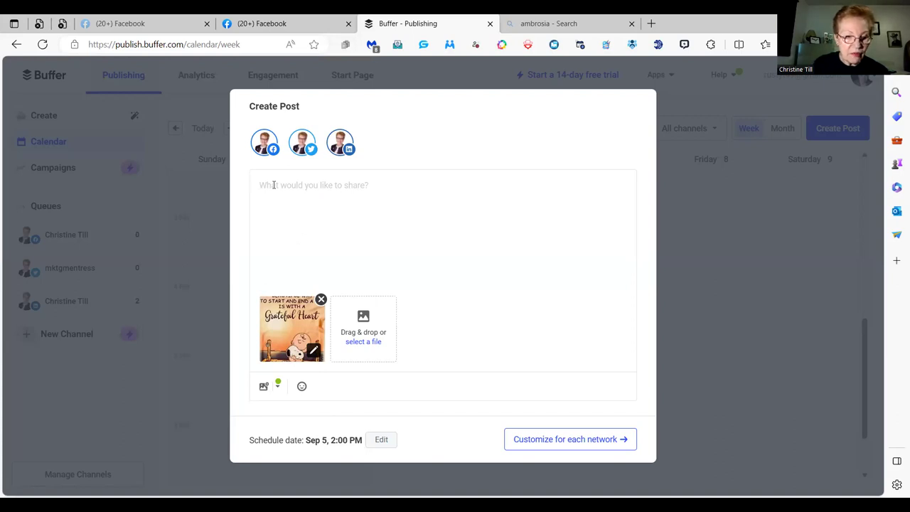
Step: Write the caption "Always have a grateful heart!" with #Gratefulness #marketingmentress on a second line
text(Always)
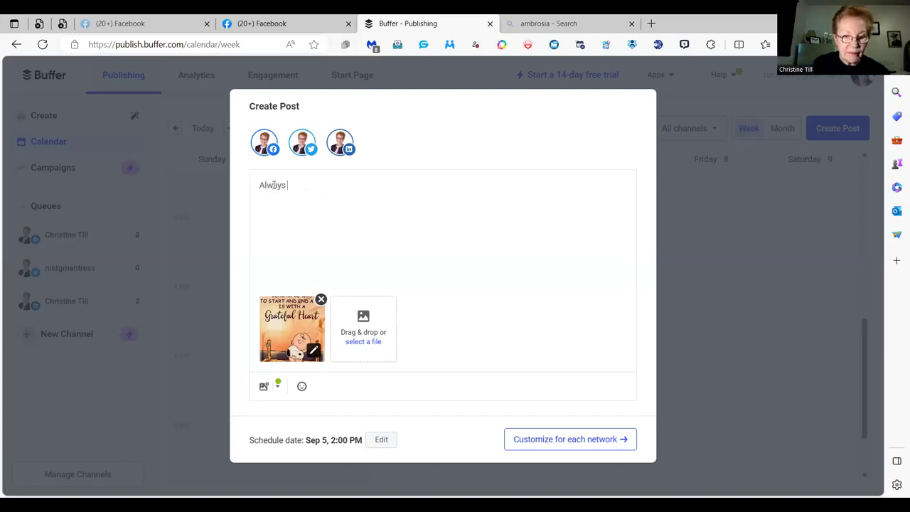
text( have a gr)
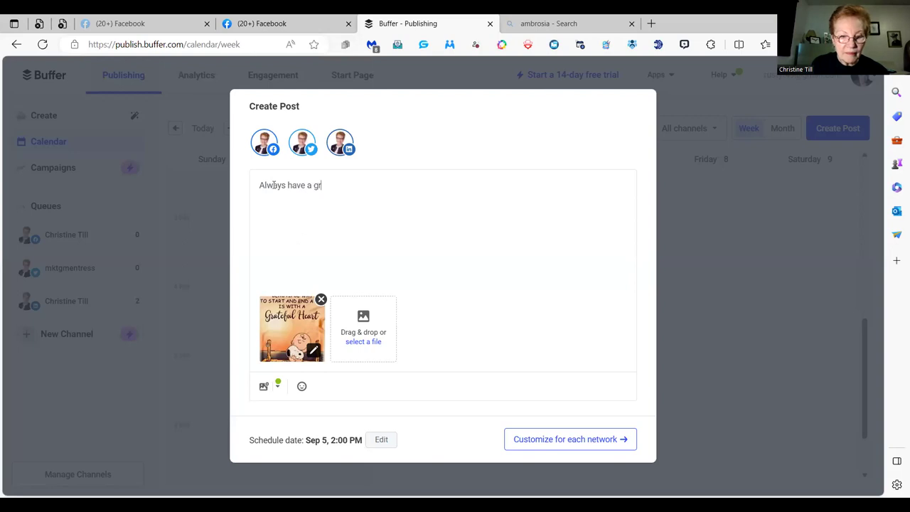
text(ateful heart)
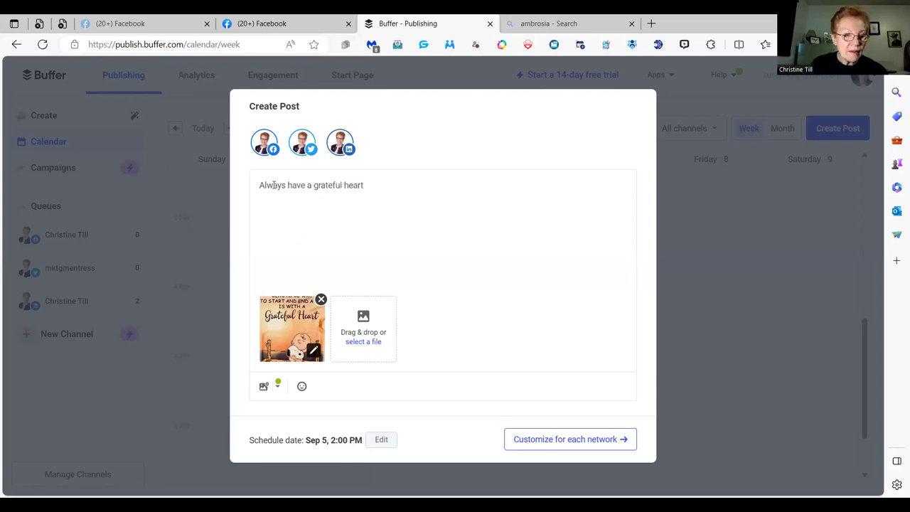
text(!)
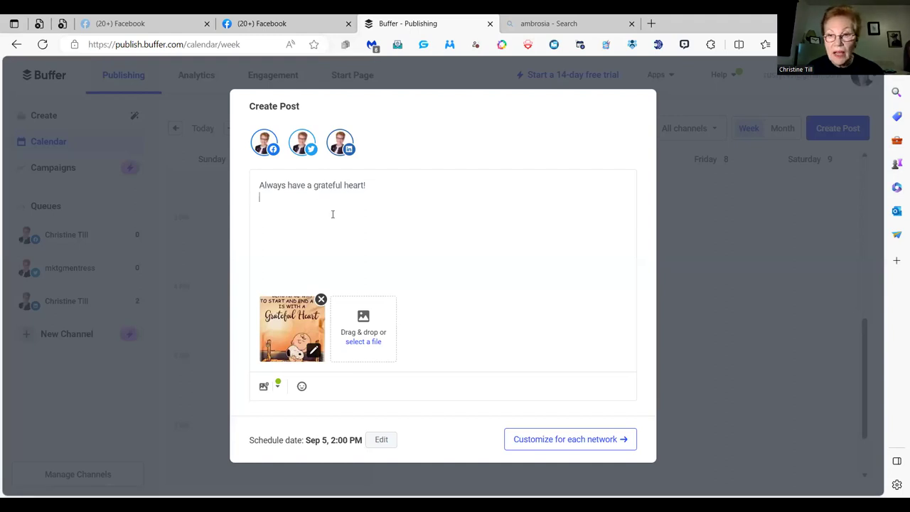
key(Return)
text(#)
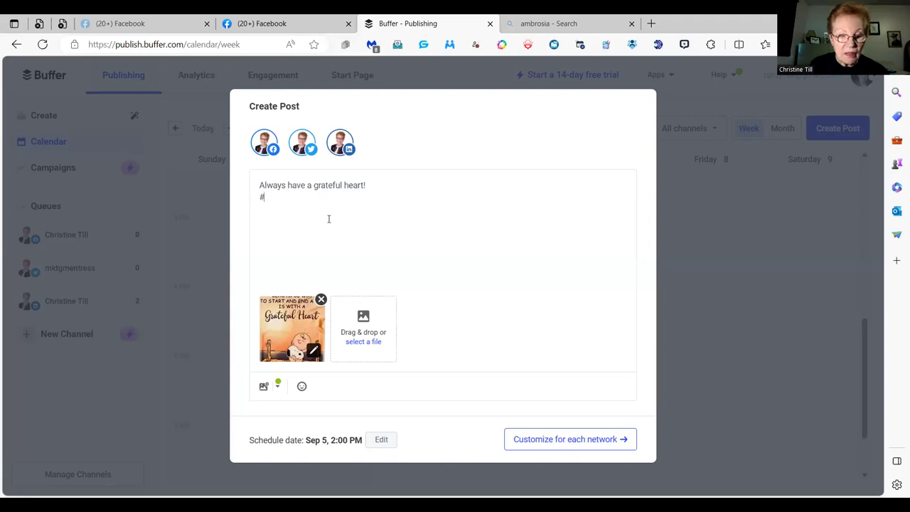
text(Gr)
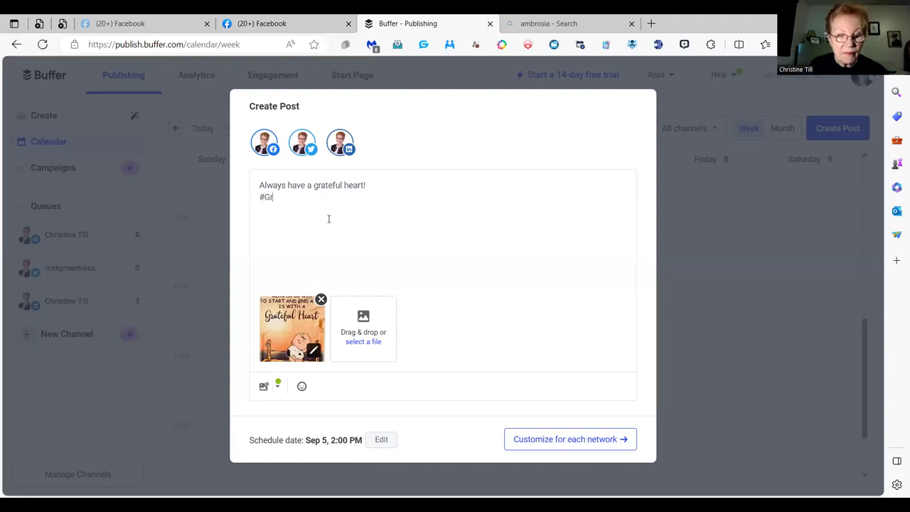
text(atefulness)
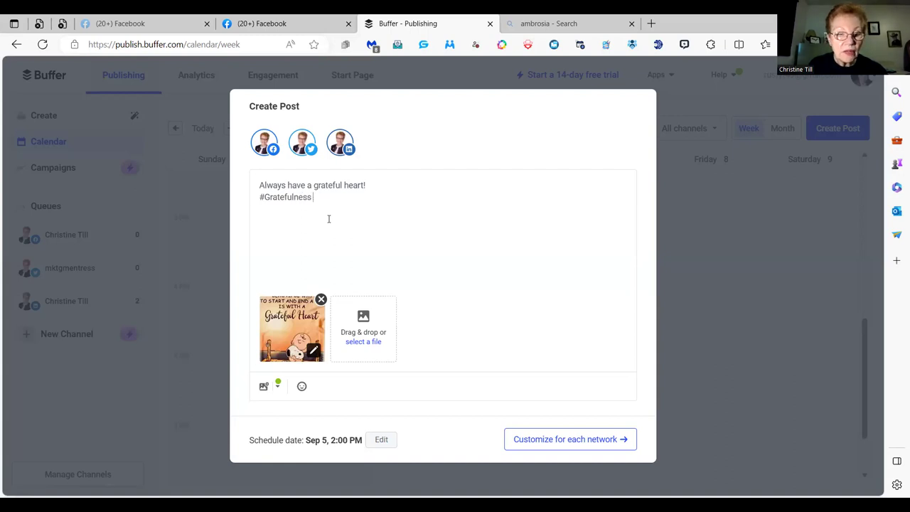
text( #marketingmentress)
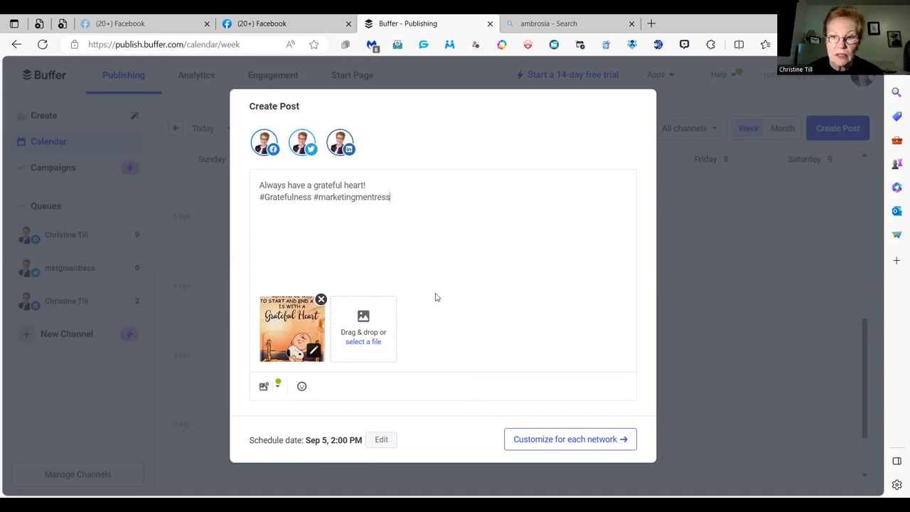
Step: Set the posting time to 3:00 PM on Sep 5 and schedule the post for Twitter, Facebook and LinkedIn
click(549, 440)
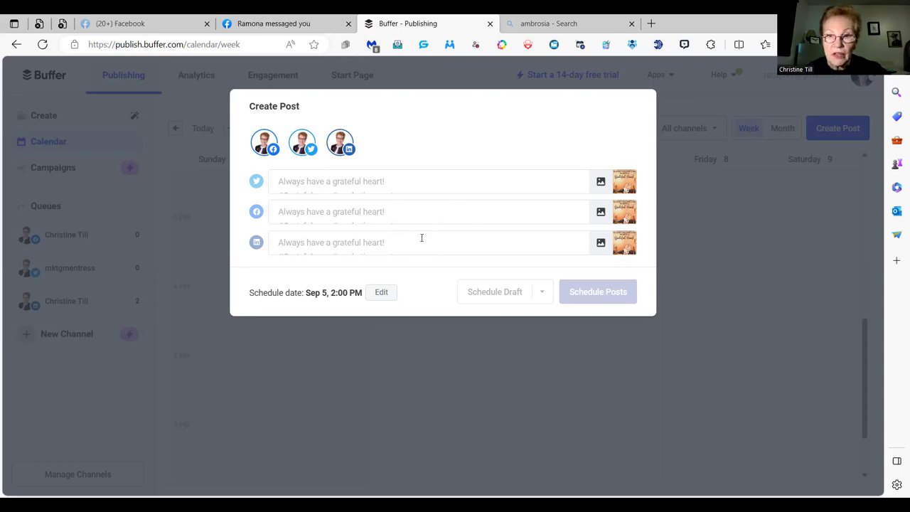
mouse_move(483, 294)
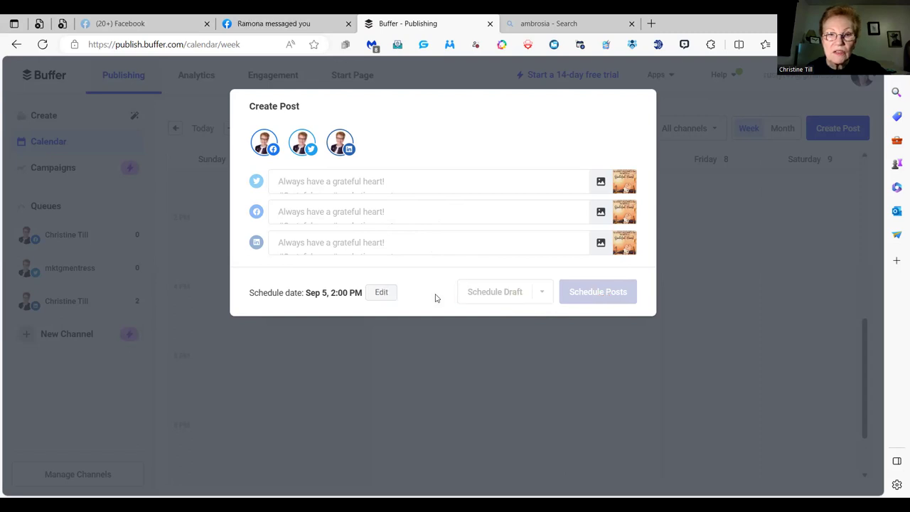
click(380, 294)
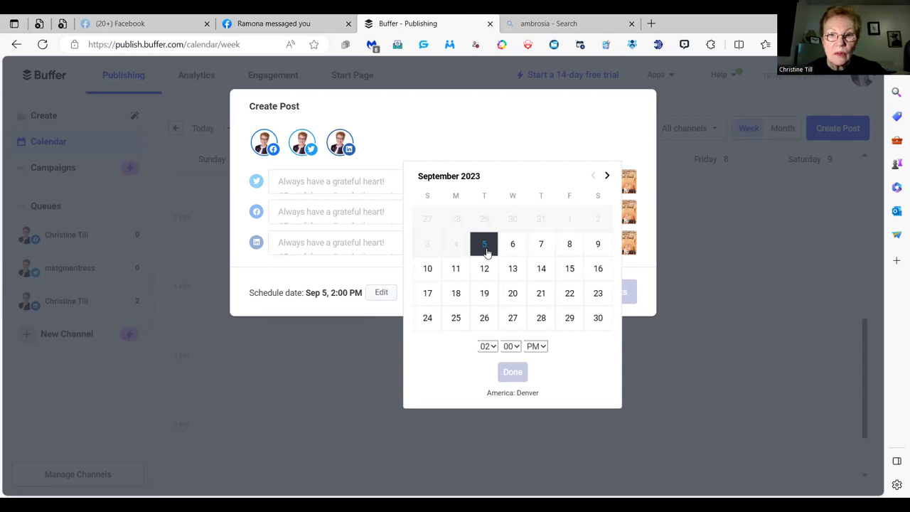
click(492, 348)
click(488, 381)
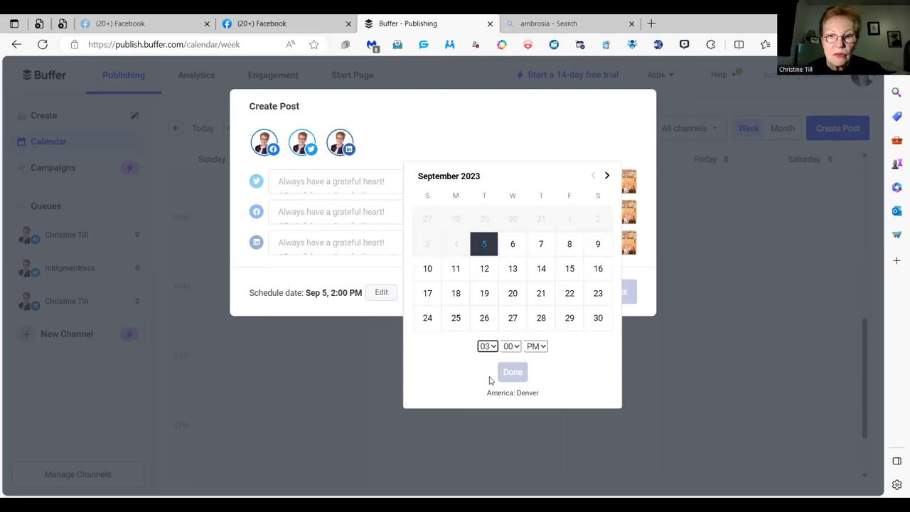
click(513, 373)
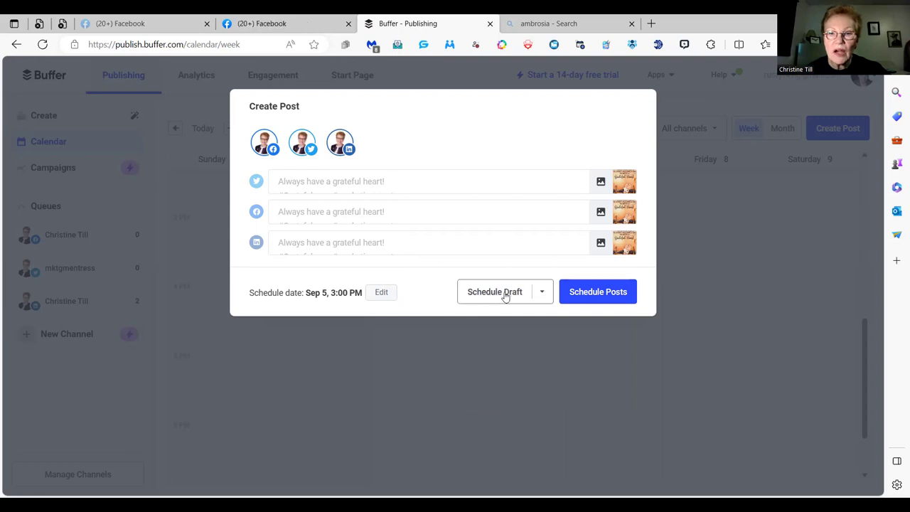
click(596, 294)
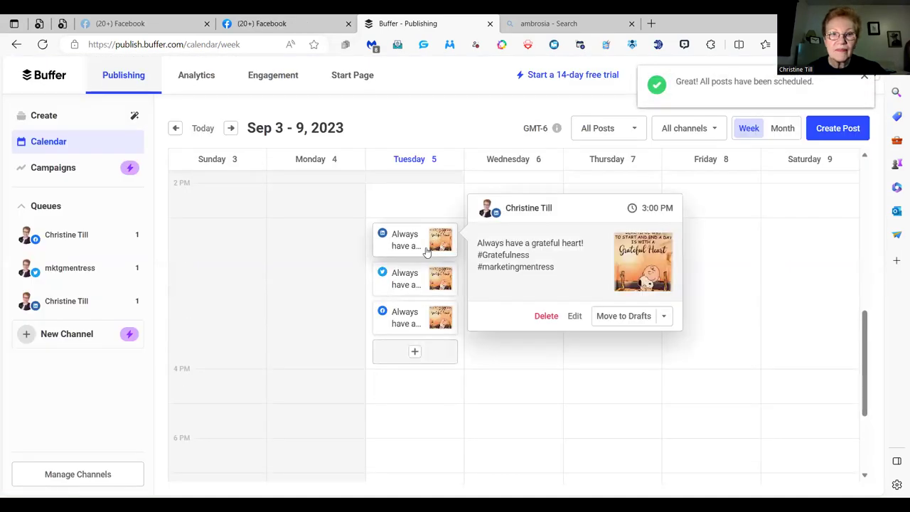
mouse_move(407, 274)
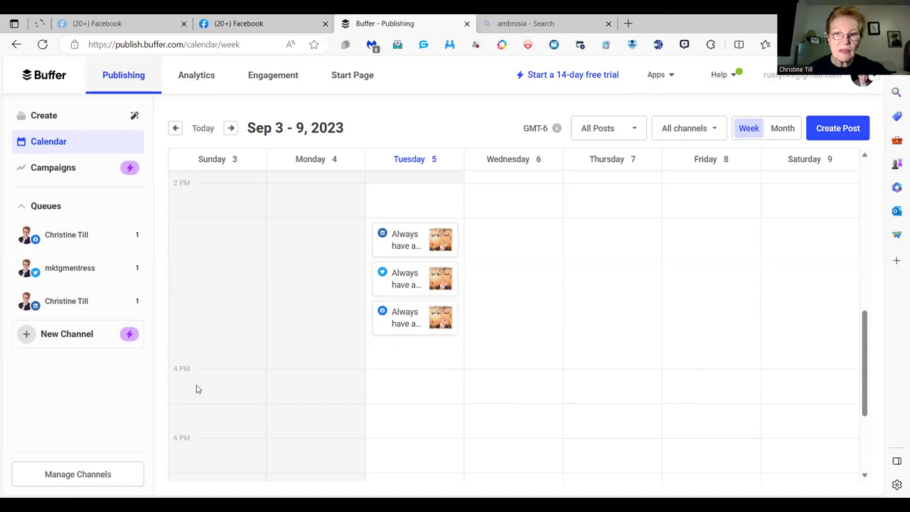
Step: Start a new post in the 8:00 AM slot on Wednesday, Sep 6 in the weekly calendar
mouse_move(374, 384)
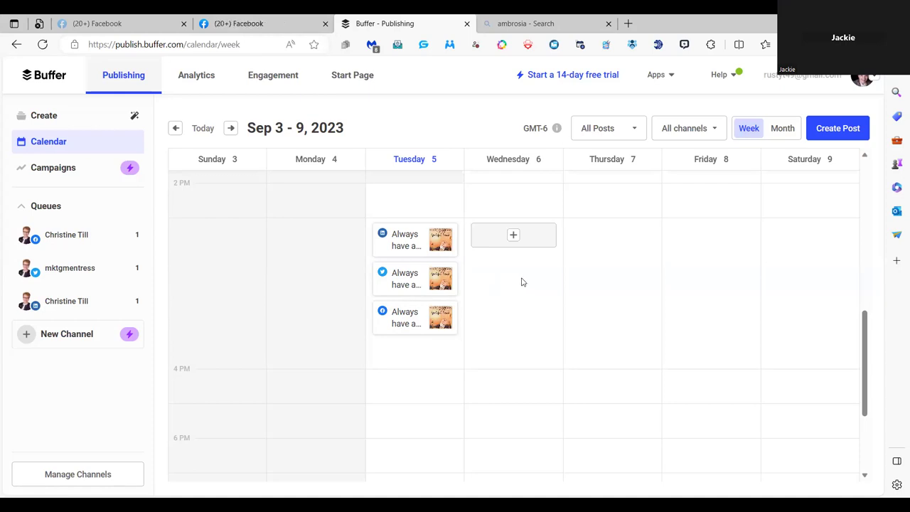
scroll(519, 281, up, 5)
scroll(526, 275, up, 1)
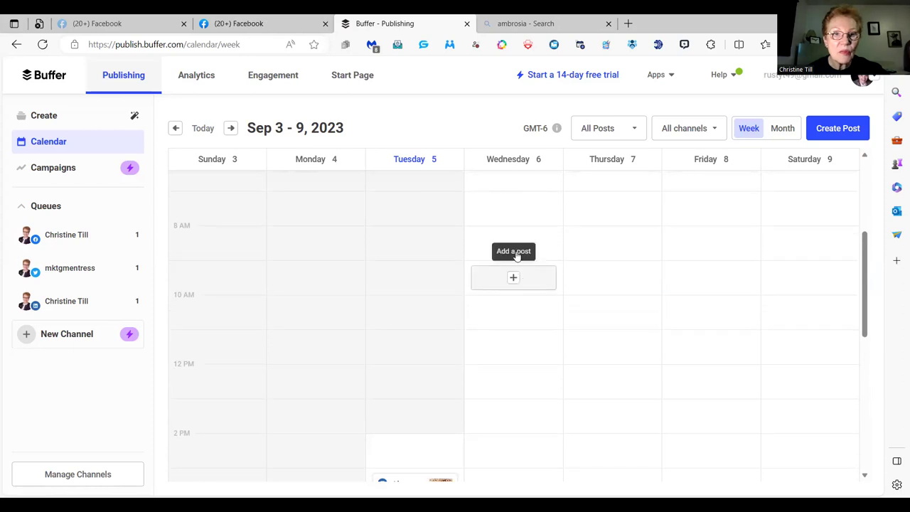
click(493, 233)
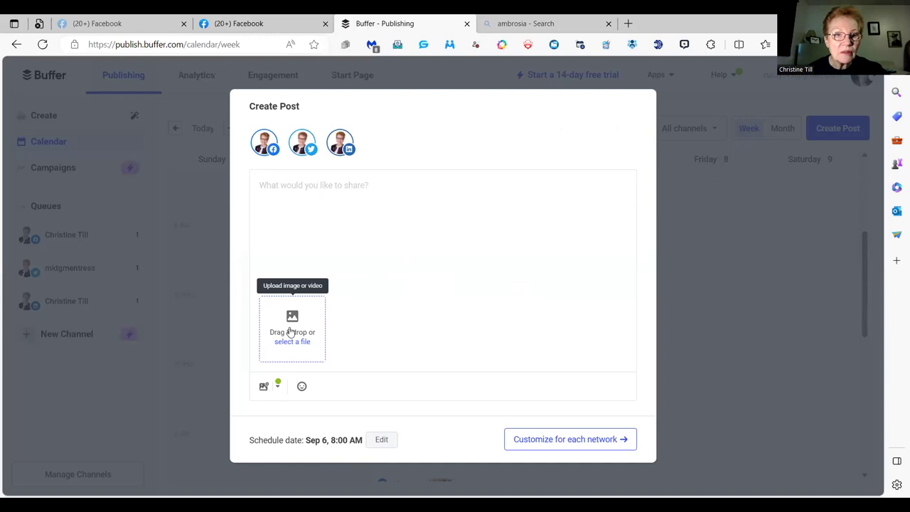
Step: Attach the Jun 6 image from the May 2023 folder to the new post and preview it enlarged
click(291, 330)
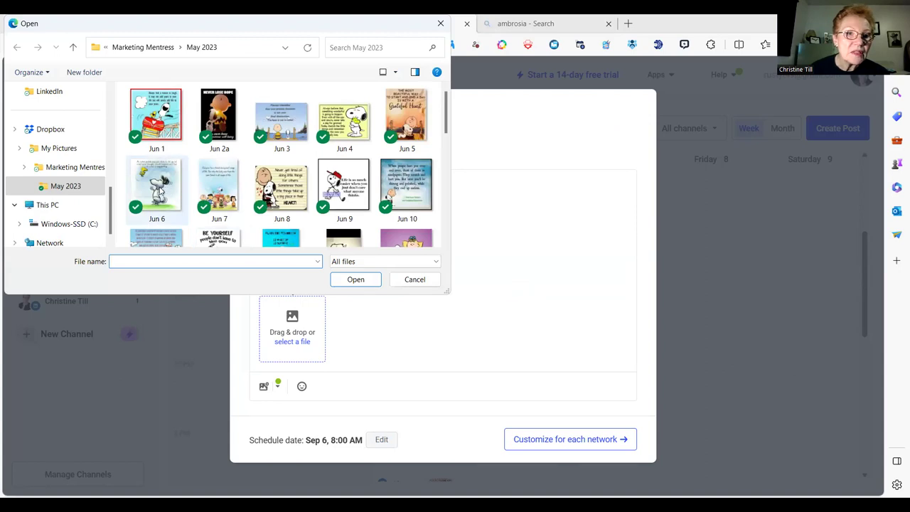
click(158, 192)
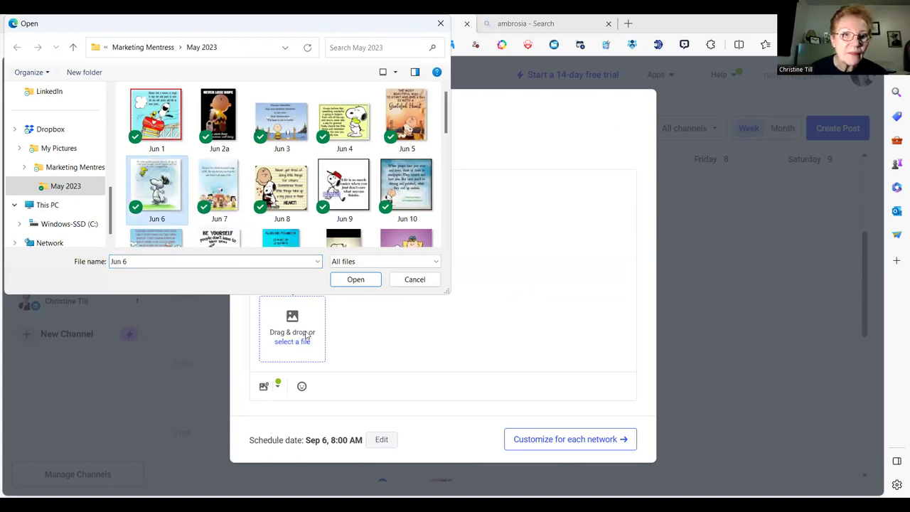
click(361, 280)
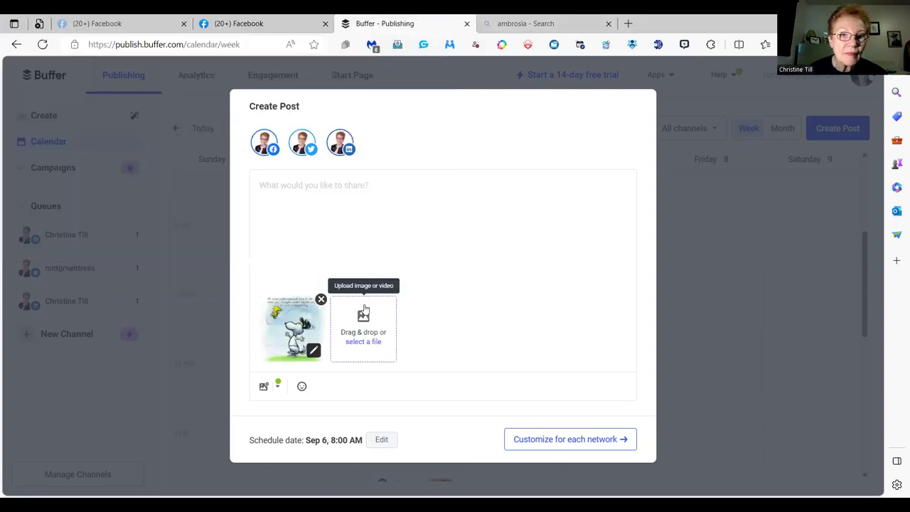
click(290, 324)
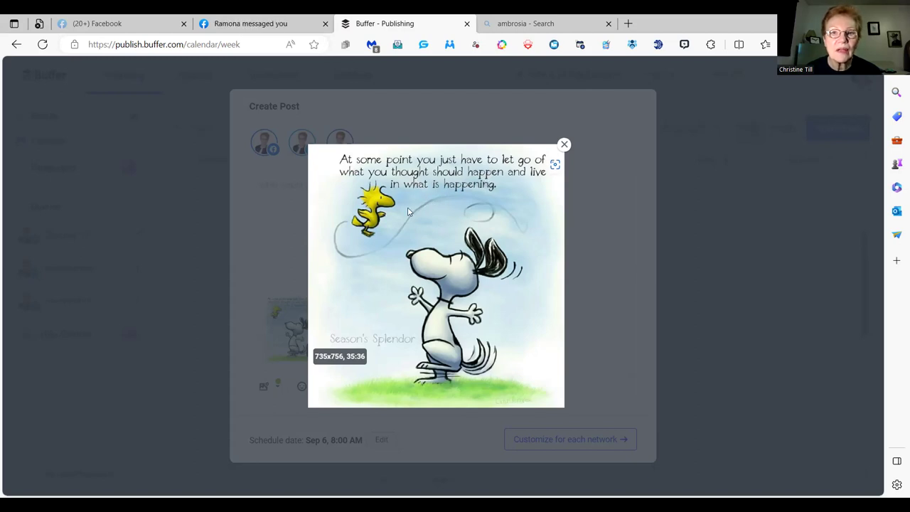
click(586, 231)
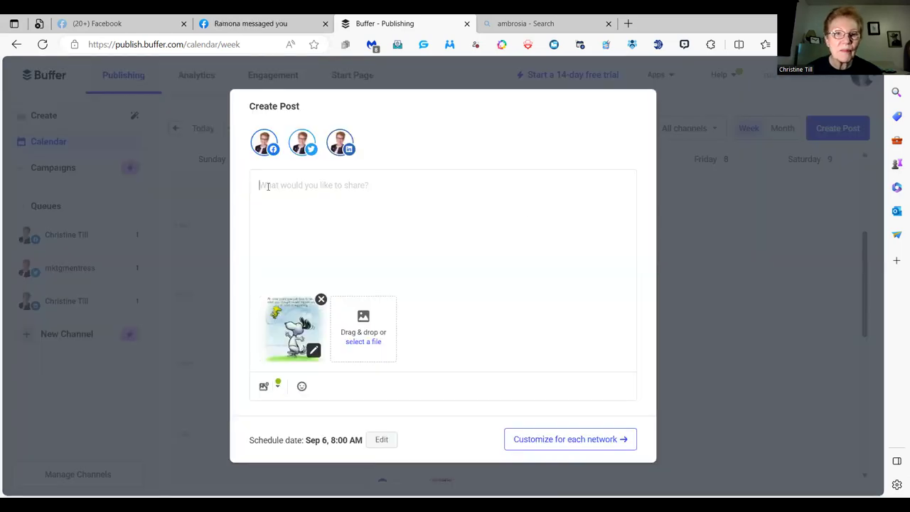
Step: Write the caption "Live in the now!" for the Sep 6 post
text(Lin)
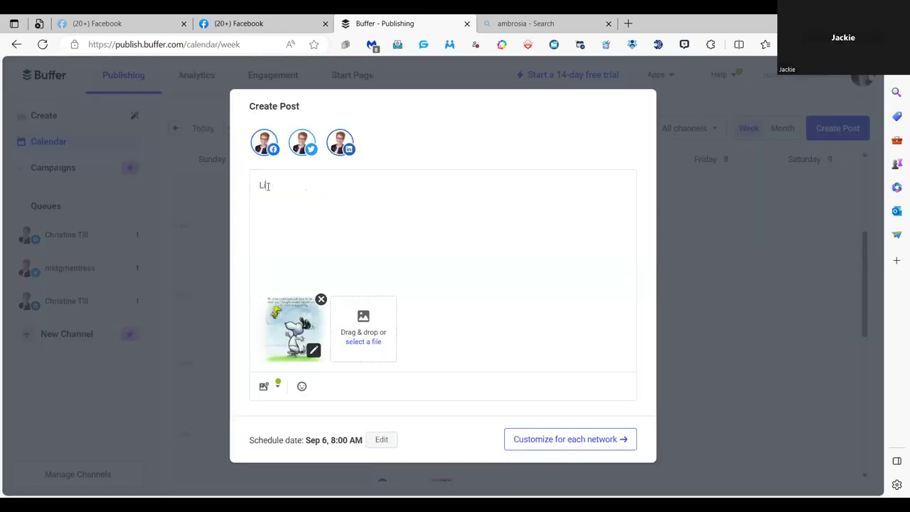
key(BackSpace)
text(fe in te)
key(BackSpace)
text(he now)
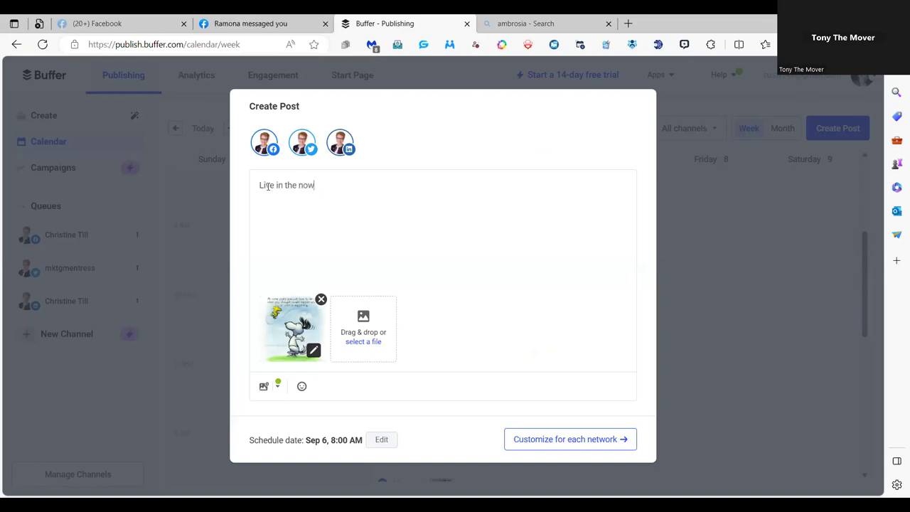
text(!)
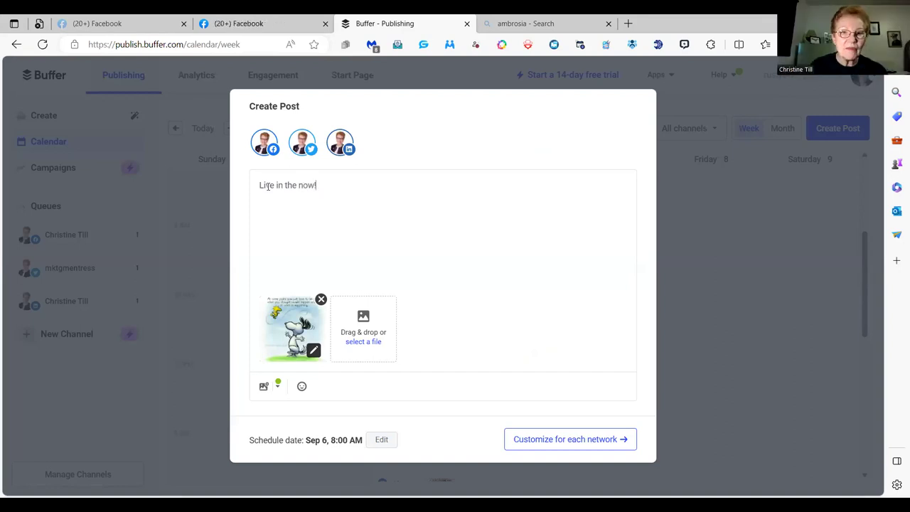
key(Return)
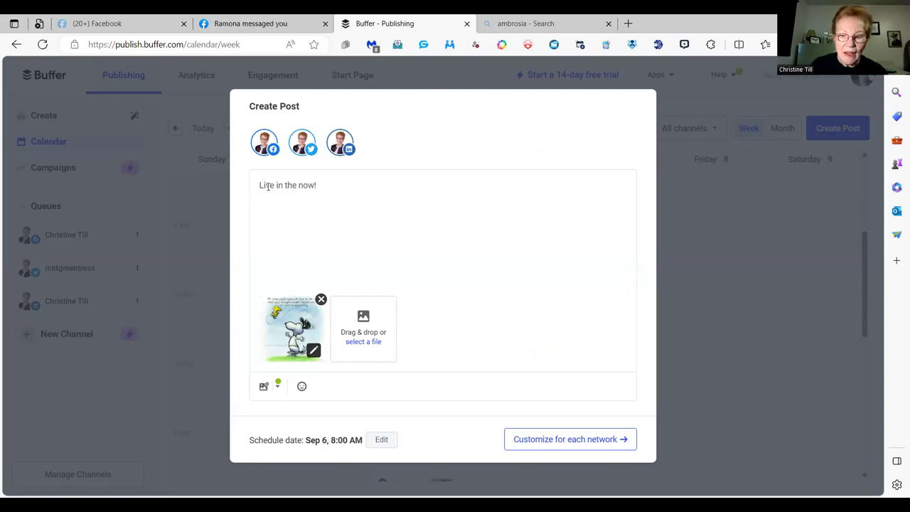
Step: Change the end of the Sep 6 caption so it reads "Live in the precious present!"
key(BackSpace)
key(BackSpace)
key(BackSpace)
key(BackSpace)
key(BackSpace)
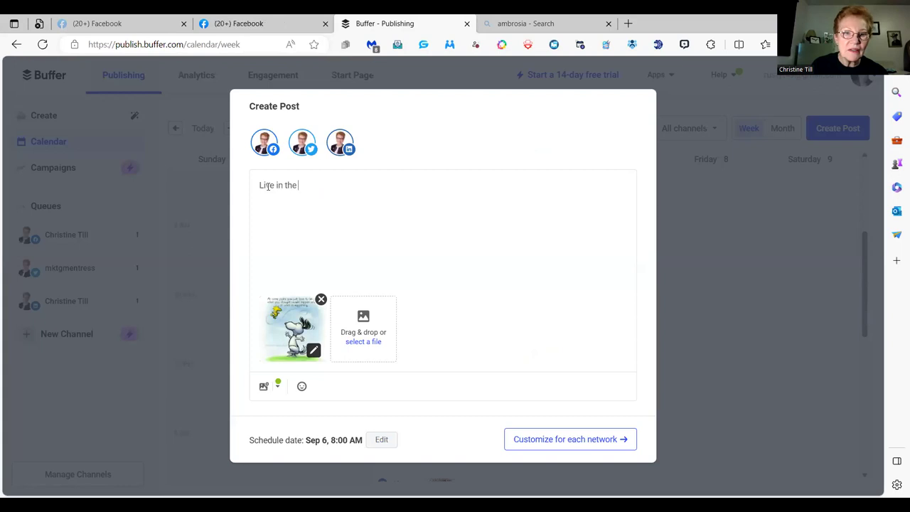
text(pre)
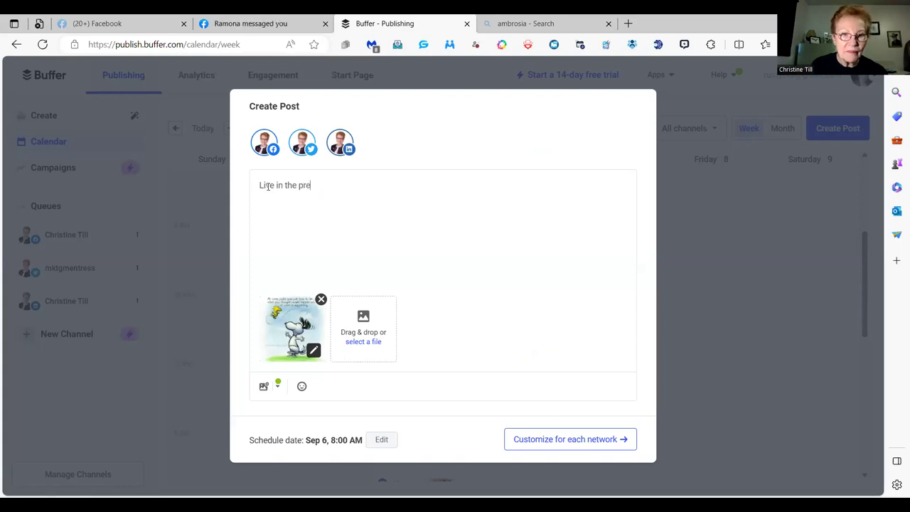
text(cious pres)
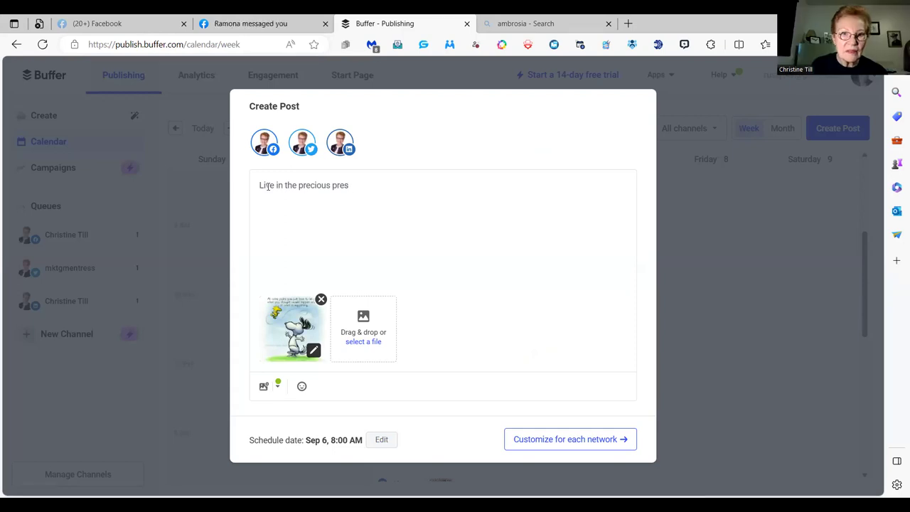
text(ent!)
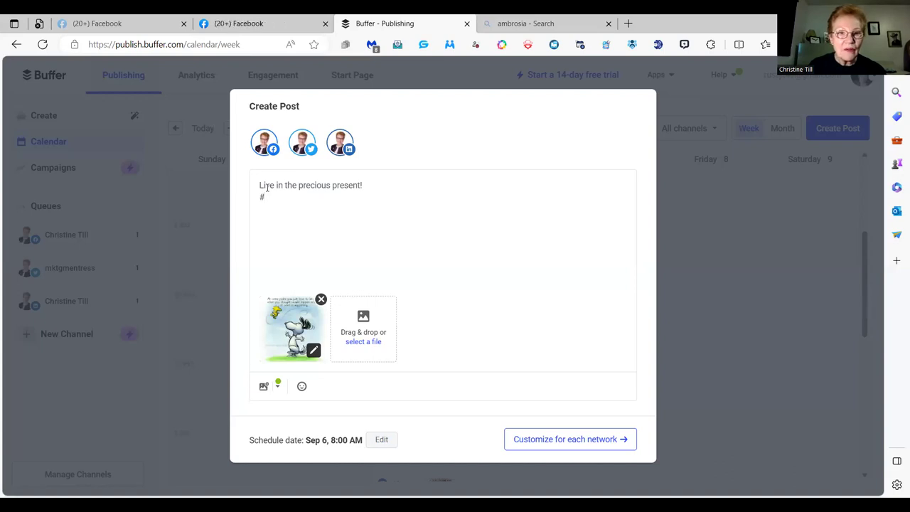
Step: Add the hashtags #present #marketingexpert below the caption and schedule the Sep 6, 8:00 AM post for Twitter, Facebook and LinkedIn
text(pre)
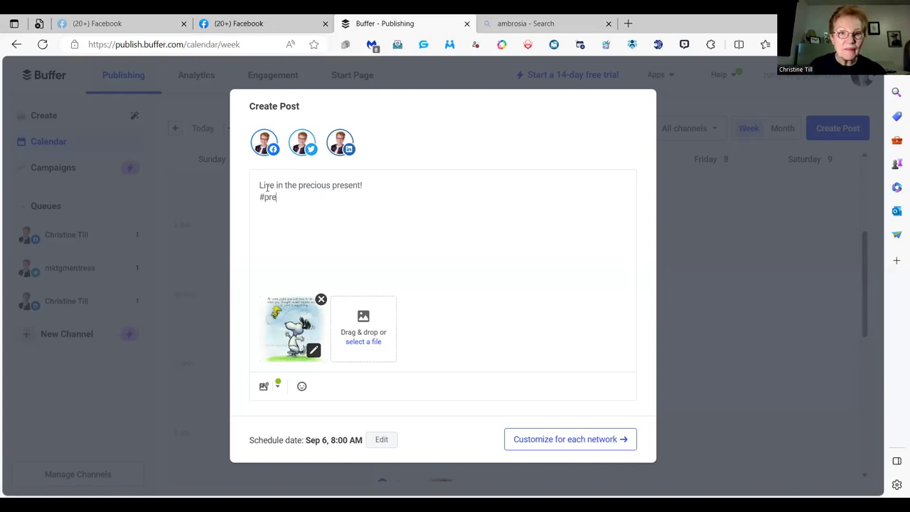
text(sent #marketingexpert)
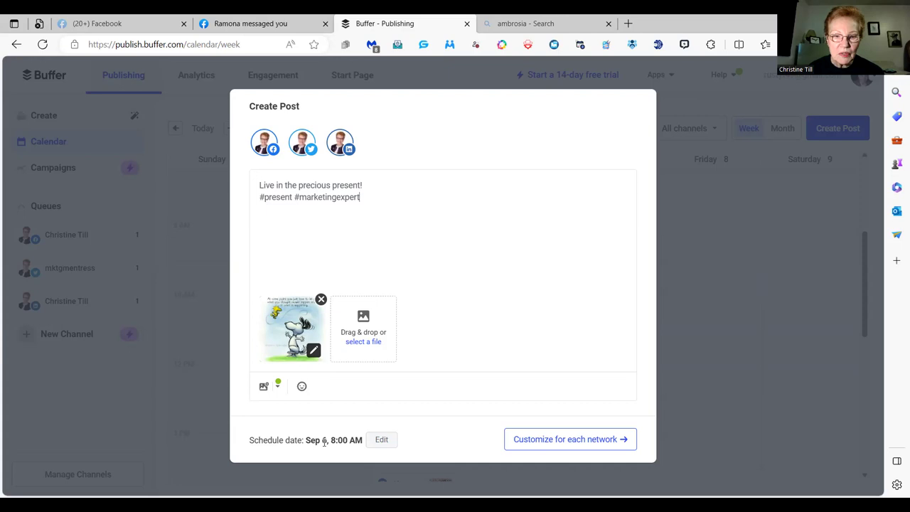
click(568, 441)
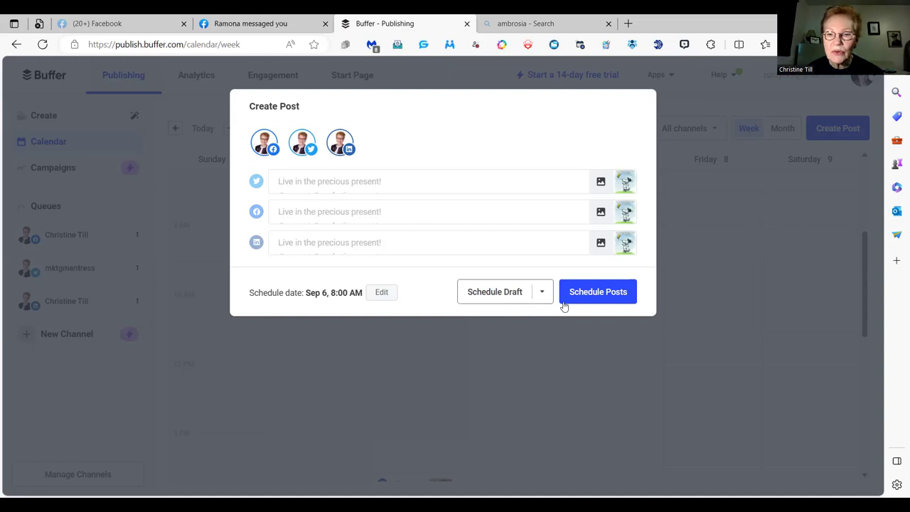
click(599, 297)
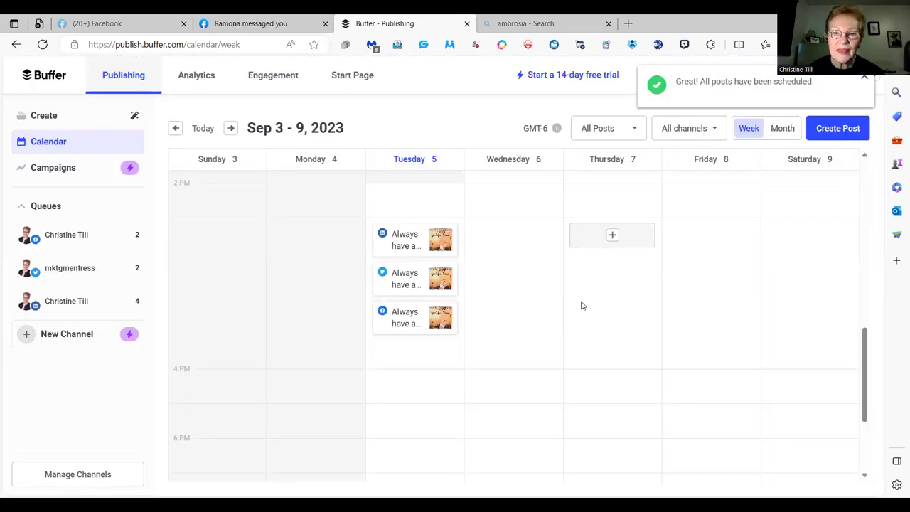
Step: Start a new post in the 10:00 AM slot on Thursday, Sep 7 in the weekly calendar
scroll(553, 315, up, 10)
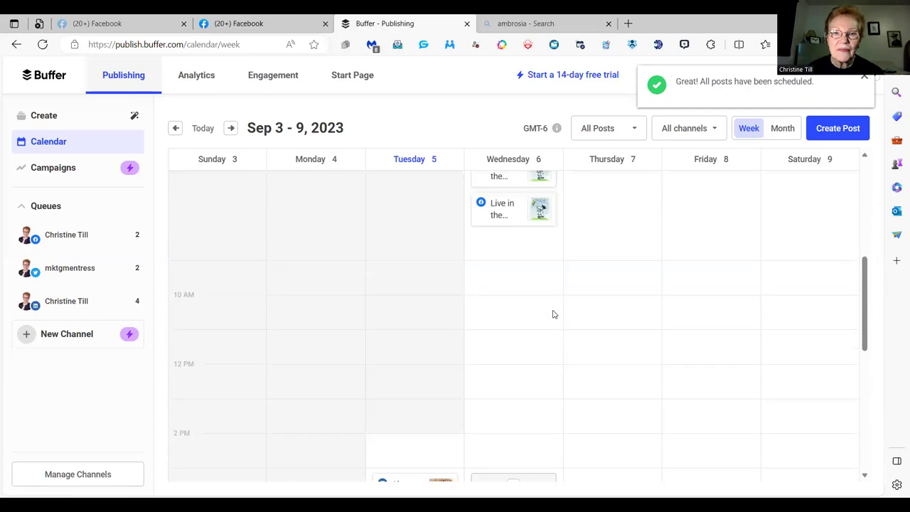
scroll(554, 314, down, 4)
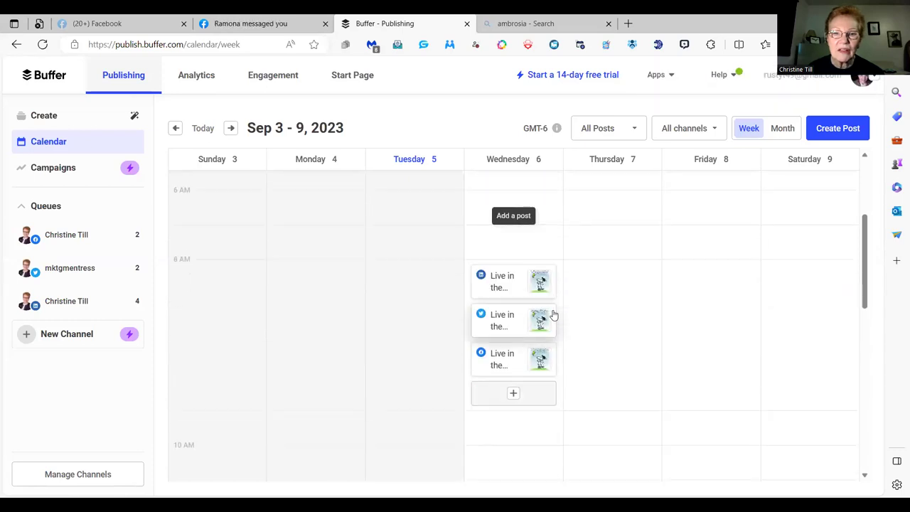
scroll(562, 318, down, 1)
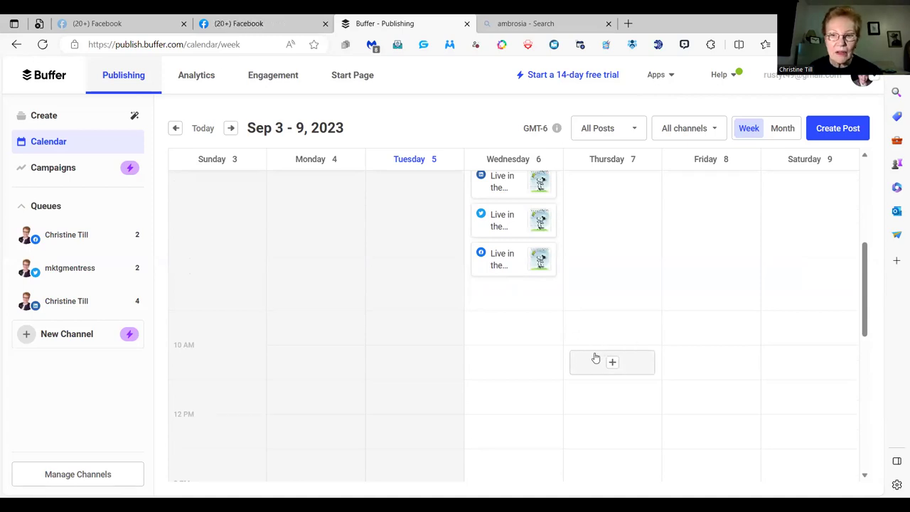
click(594, 359)
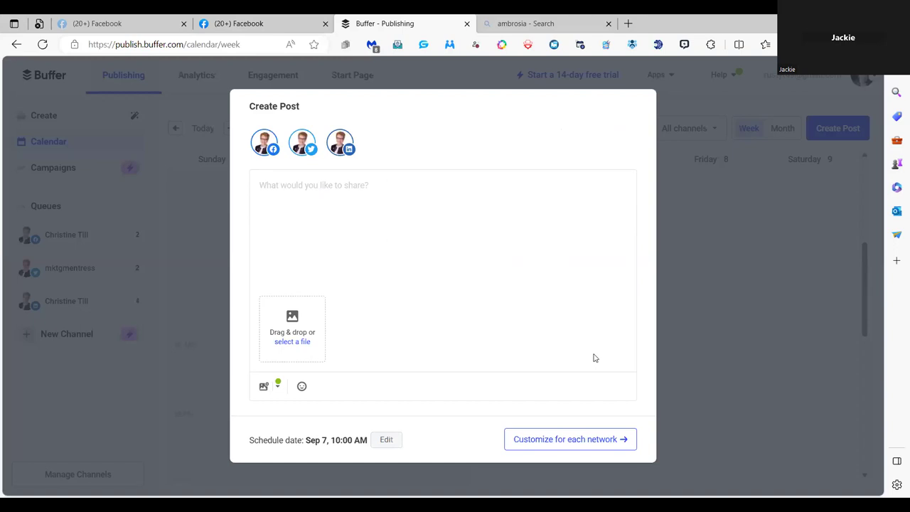
Step: Attach the Jun 7 image from the May 2023 folder to the Sep 7 post and preview it enlarged
click(294, 341)
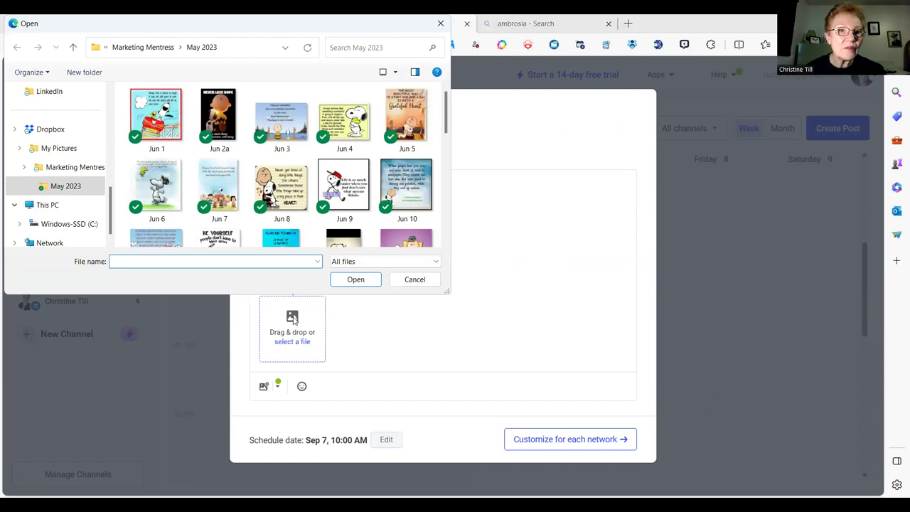
click(217, 185)
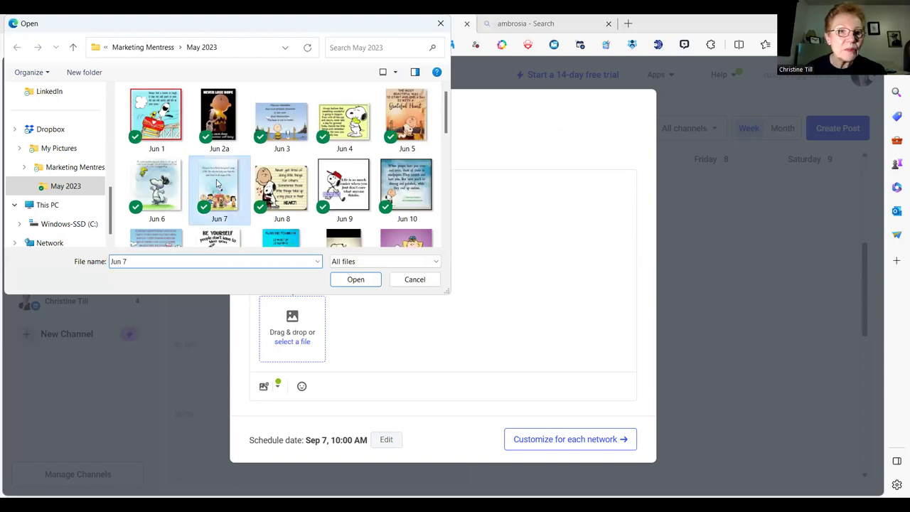
click(352, 280)
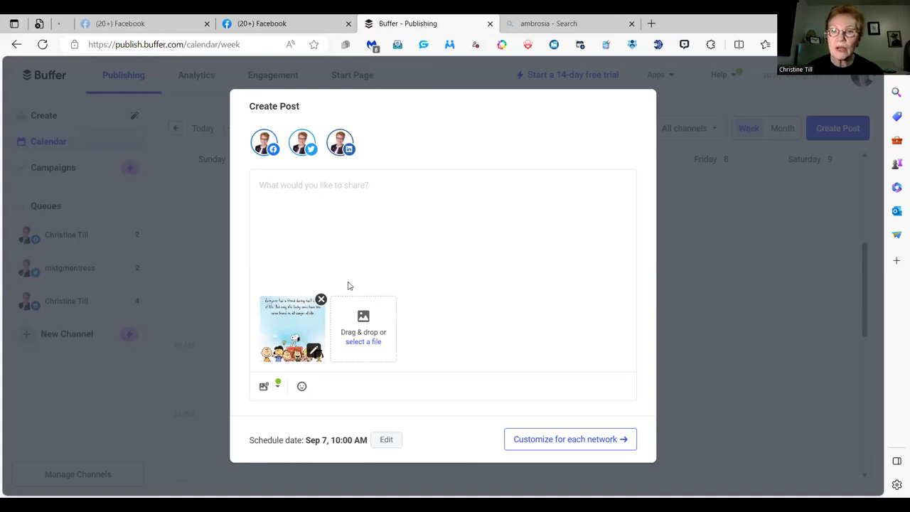
click(298, 320)
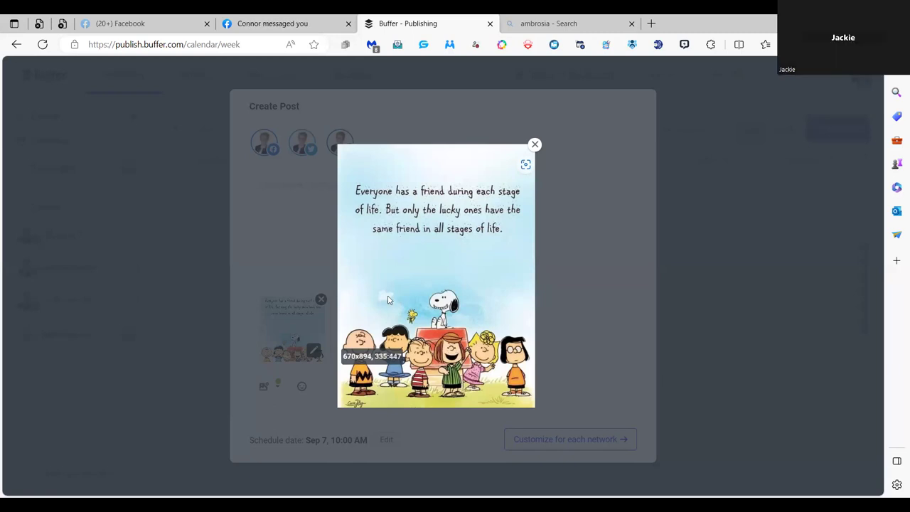
click(329, 245)
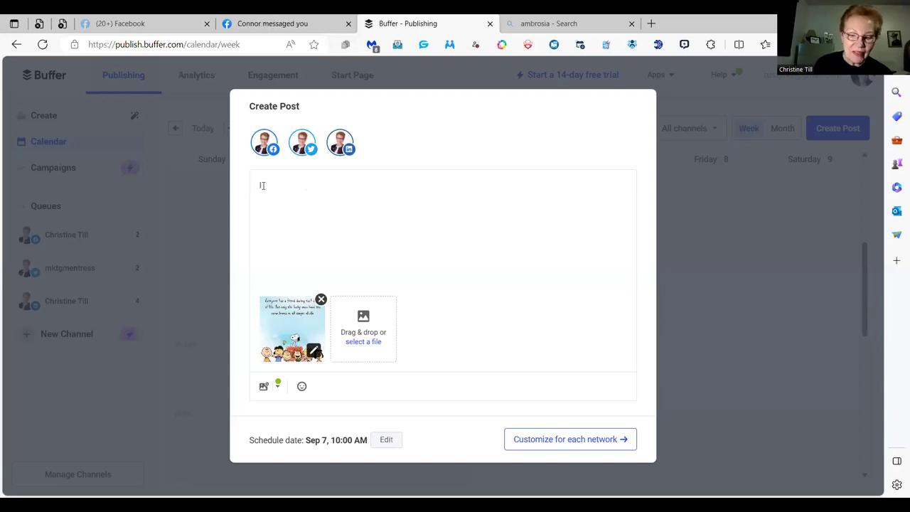
Step: Write the caption "I ove all my friends. Let's make this happy friends day!" for the Sep 7 post
text(I love)
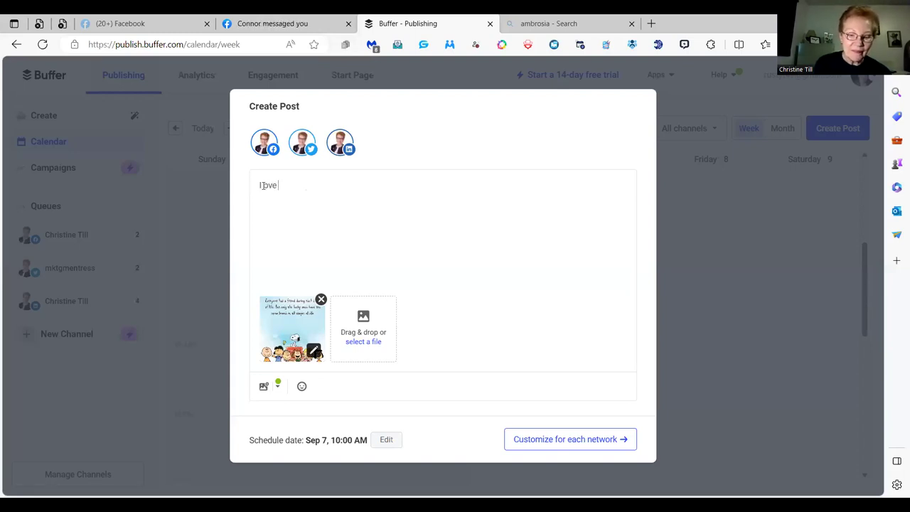
text( all my fri)
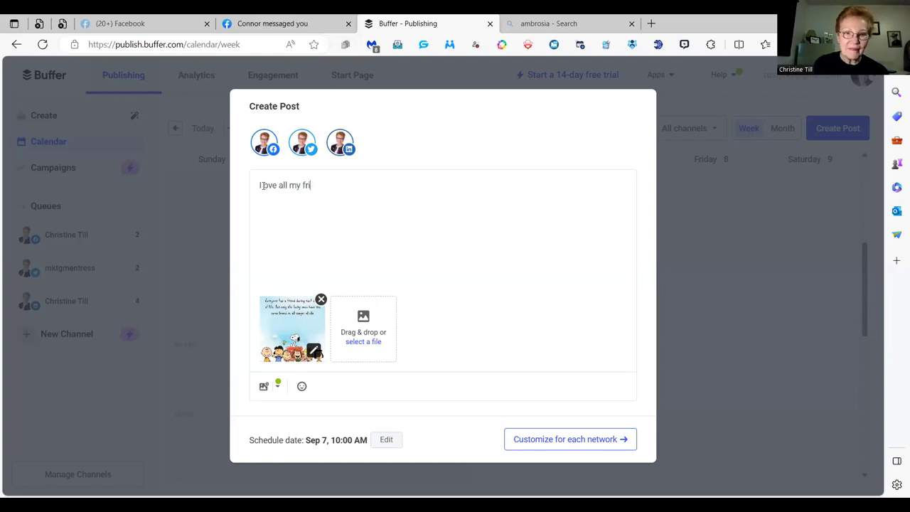
text(ends)
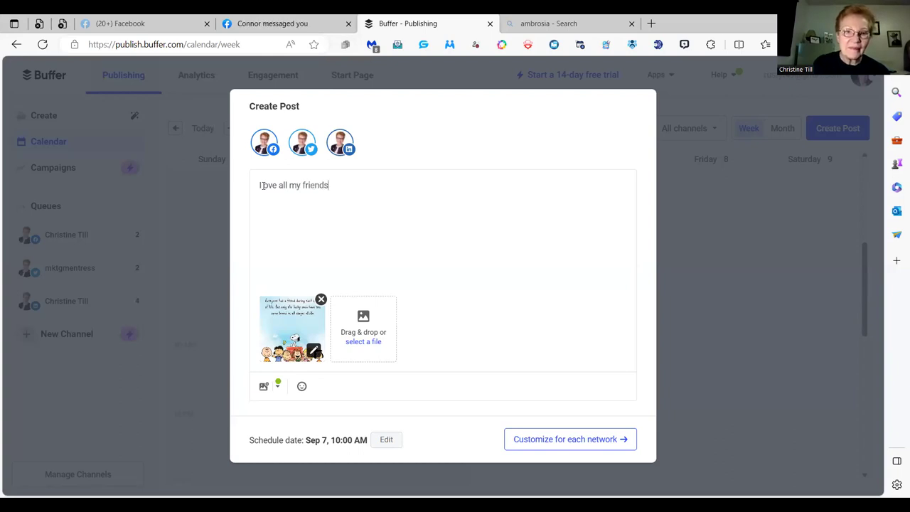
text(. )
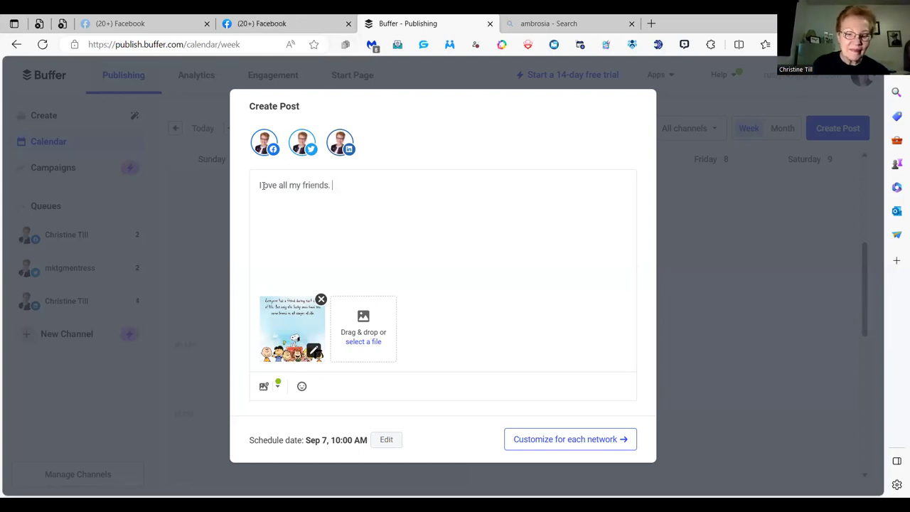
text(Let's make )
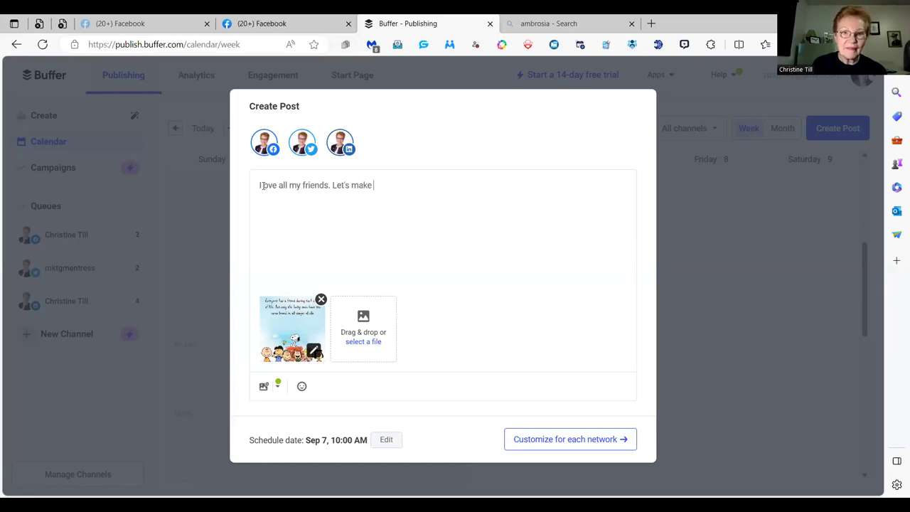
text(this happy )
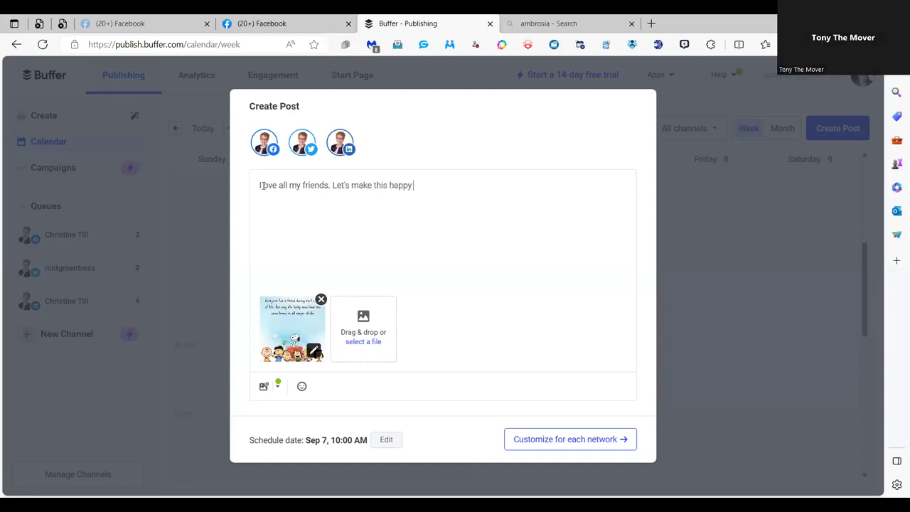
text(friends day)
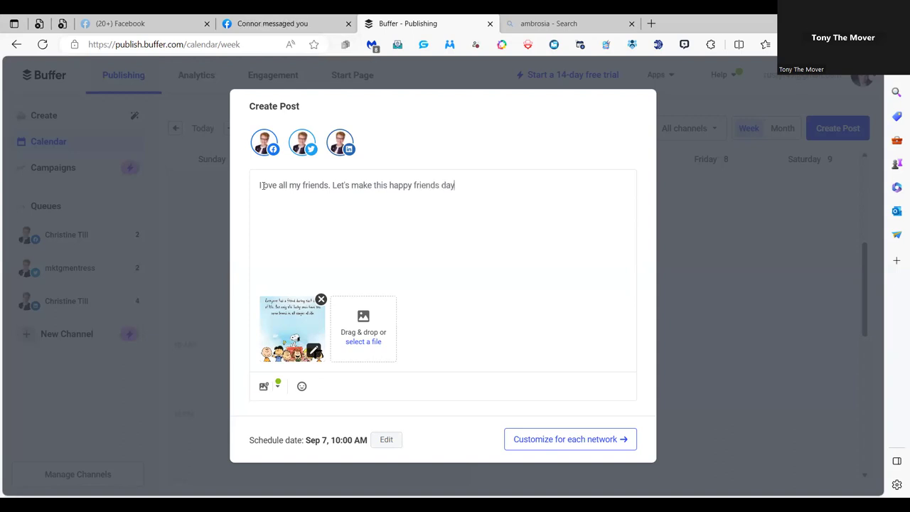
text(!)
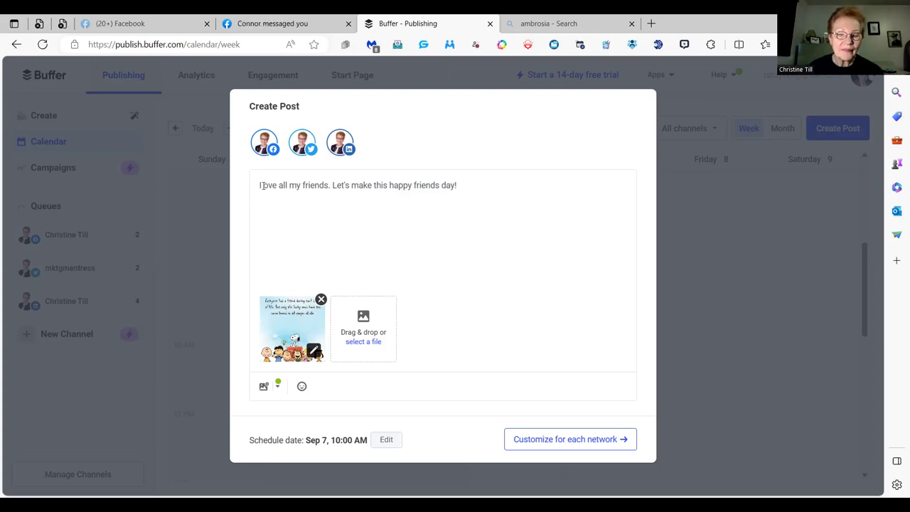
Step: Add the hashtags #marketingstrategist #friends on a new line below the Sep 7 caption
text(#marketingstrategist m)
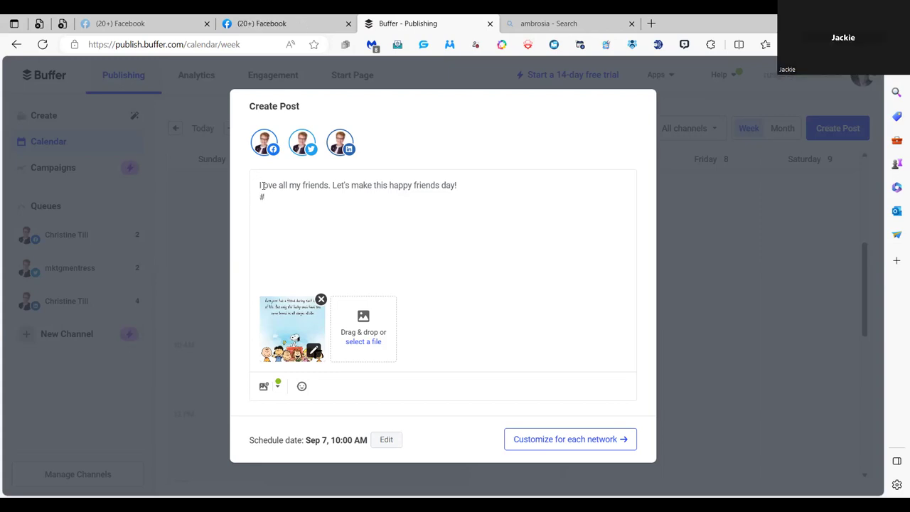
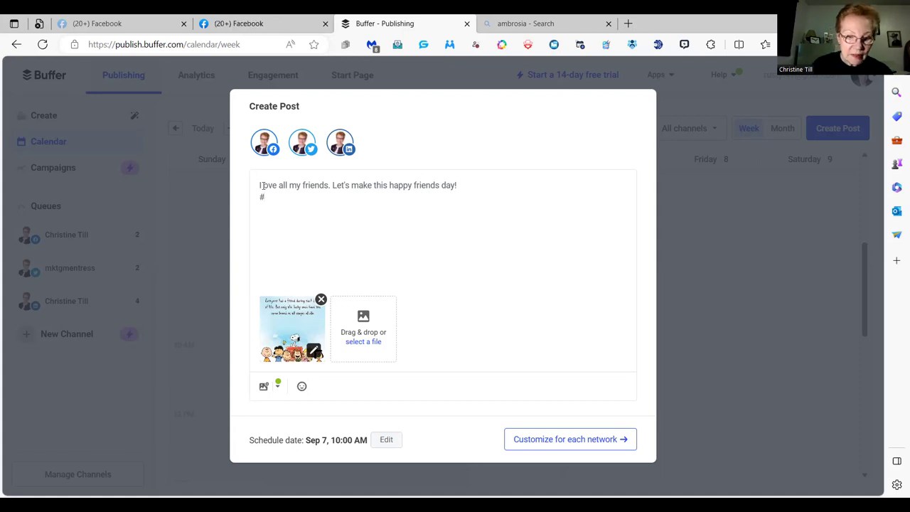
text(marketi)
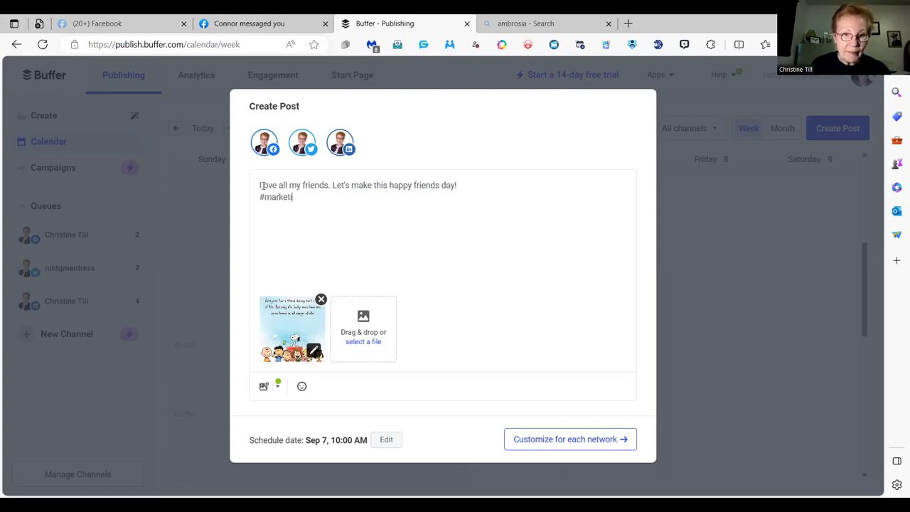
text(ngstr)
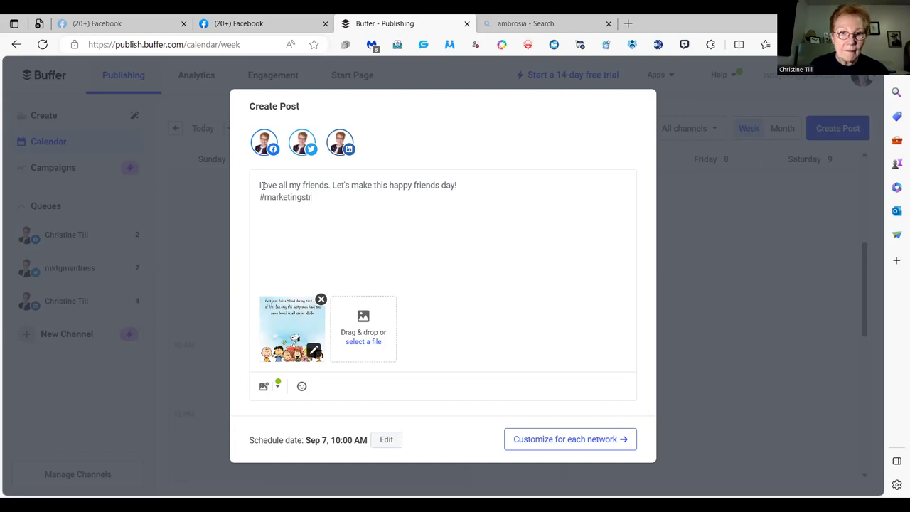
text(ategist )
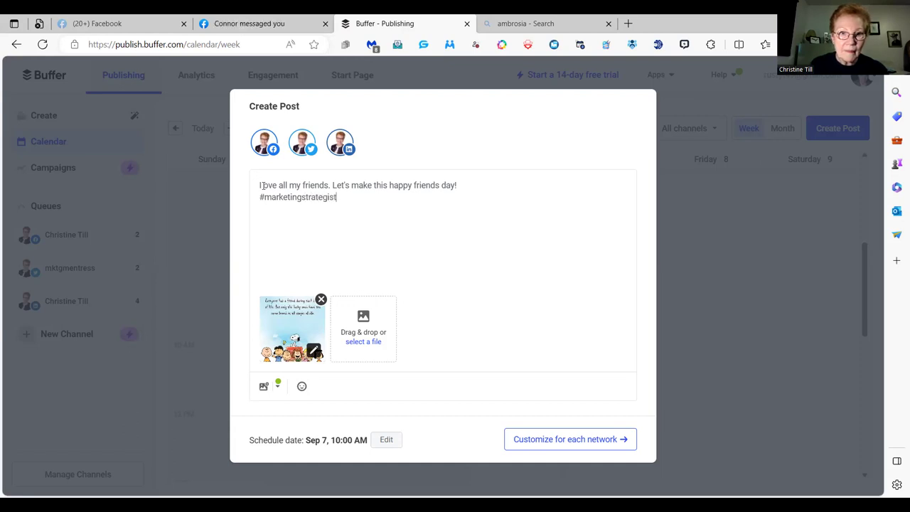
text(m)
key(BackSpace)
text(#)
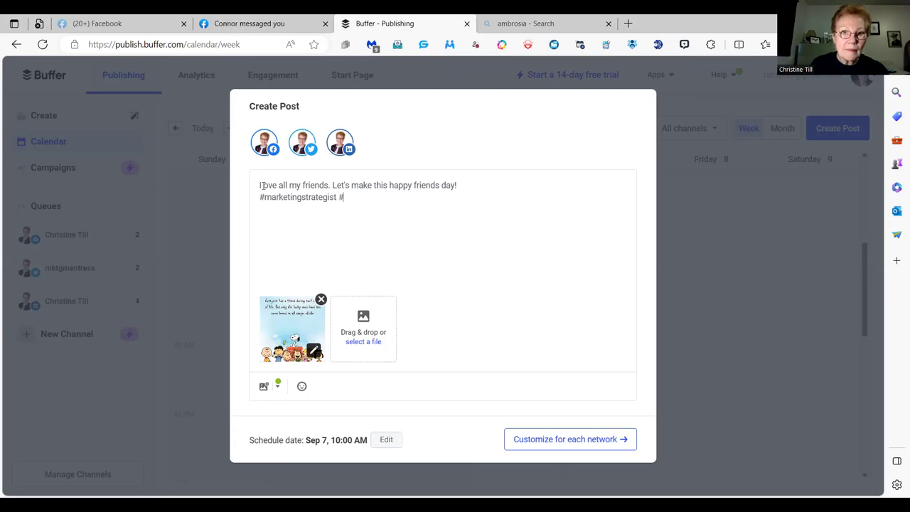
text(friends)
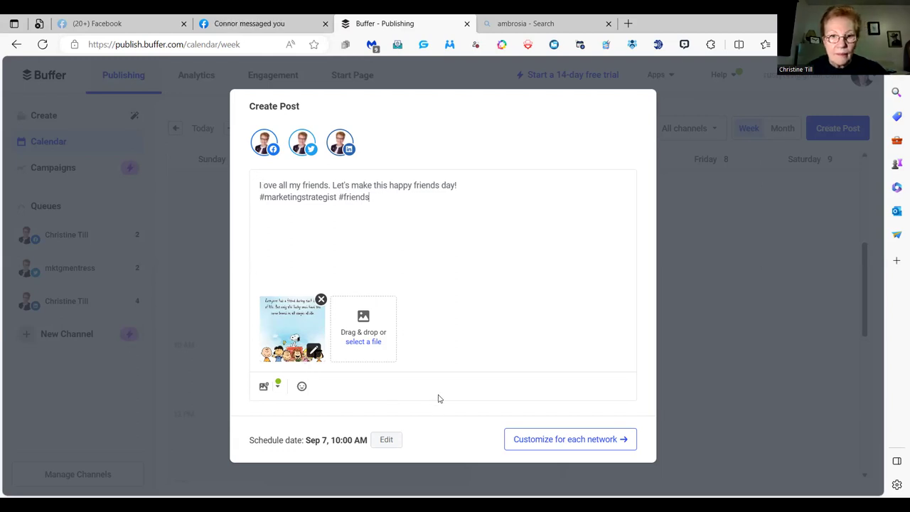
Step: Schedule the Sep 7, 10:00 AM post for Twitter, Facebook and LinkedIn
click(542, 441)
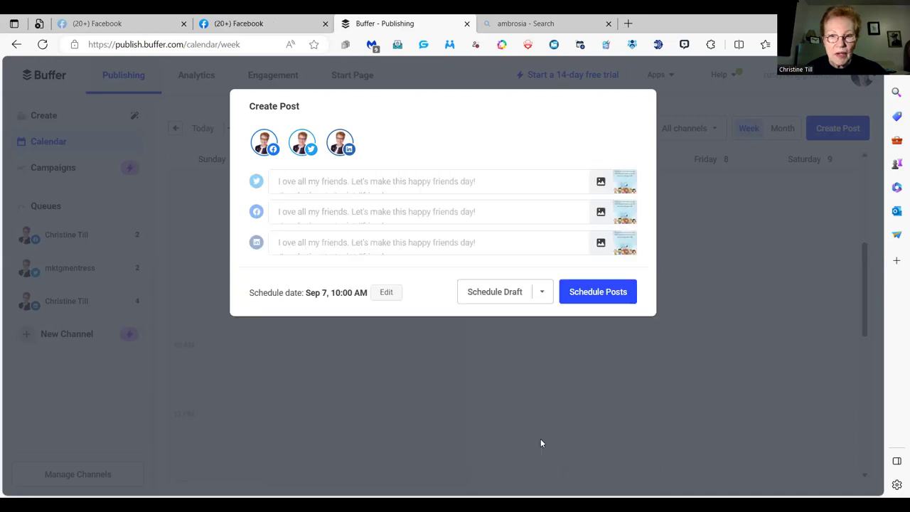
click(593, 292)
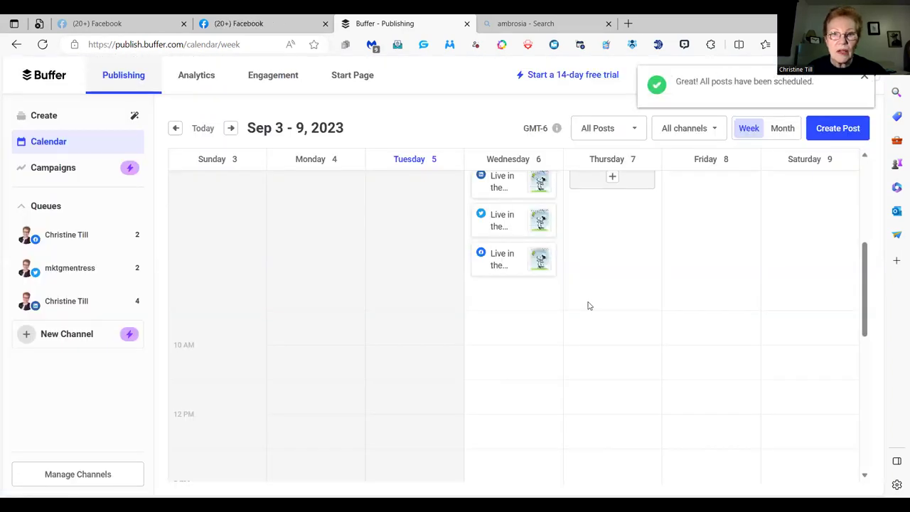
scroll(590, 303, up, 4)
scroll(592, 304, up, 1)
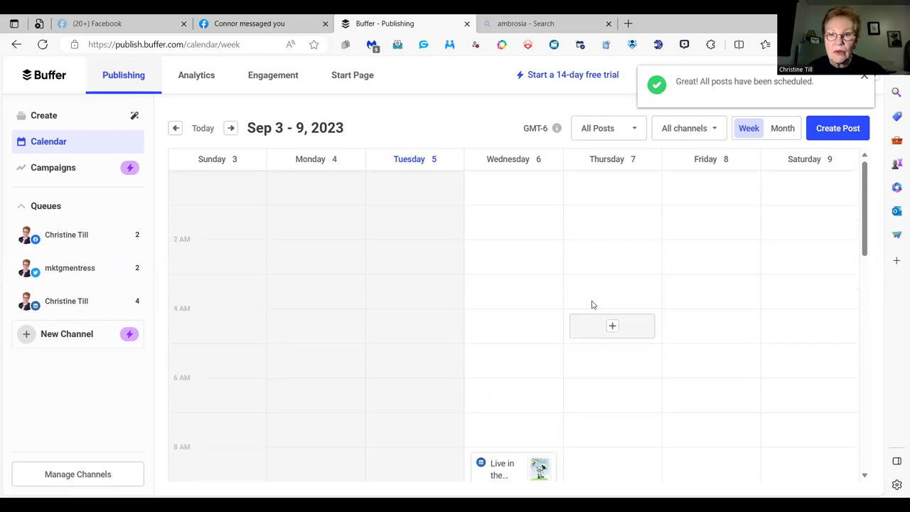
Step: Review the Sep 3–9 week calendar from early morning to late evening for the posts scheduled on Tuesday, Wednesday and Thursday
scroll(592, 304, down, 5)
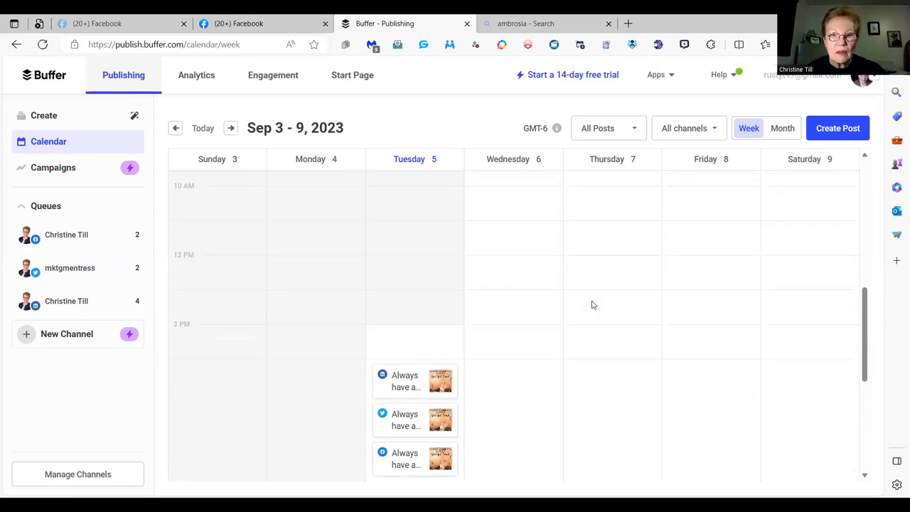
scroll(592, 304, down, 4)
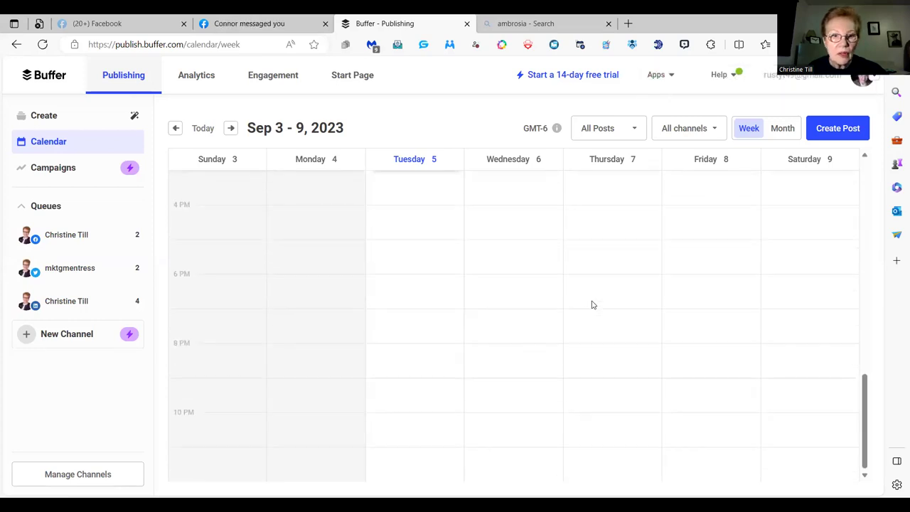
scroll(592, 304, up, 2)
scroll(591, 304, up, 5)
scroll(592, 304, up, 5)
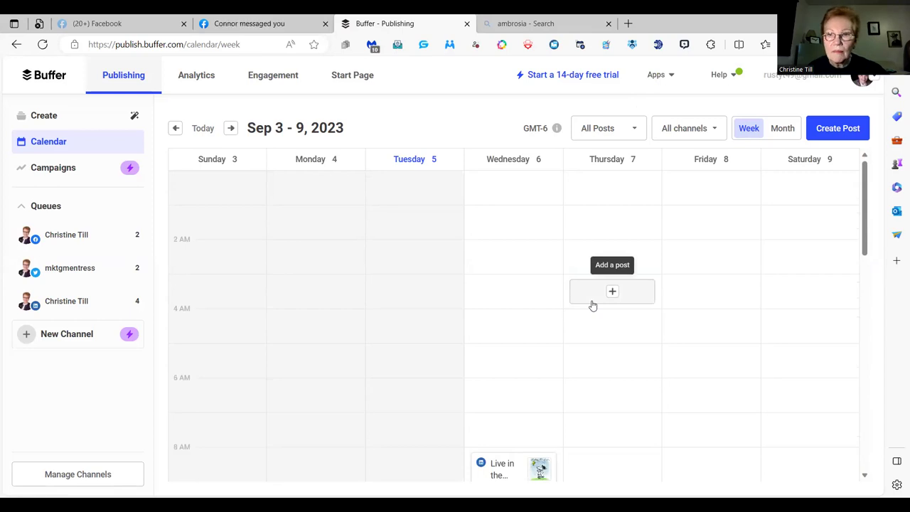
scroll(592, 304, down, 4)
scroll(595, 305, up, 3)
scroll(607, 334, down, 5)
scroll(608, 339, down, 4)
scroll(609, 339, up, 1)
scroll(609, 339, up, 3)
scroll(608, 339, up, 1)
scroll(609, 339, down, 3)
scroll(608, 339, up, 1)
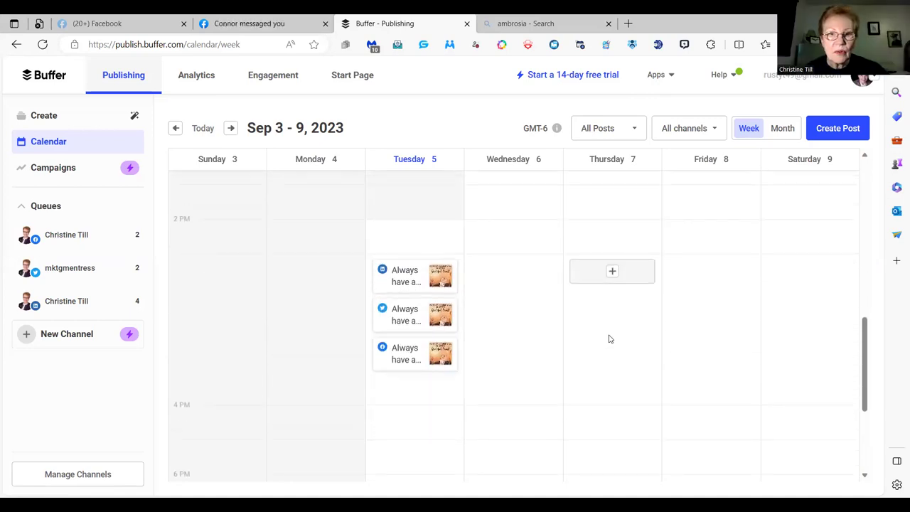
mouse_move(453, 327)
scroll(497, 332, up, 1)
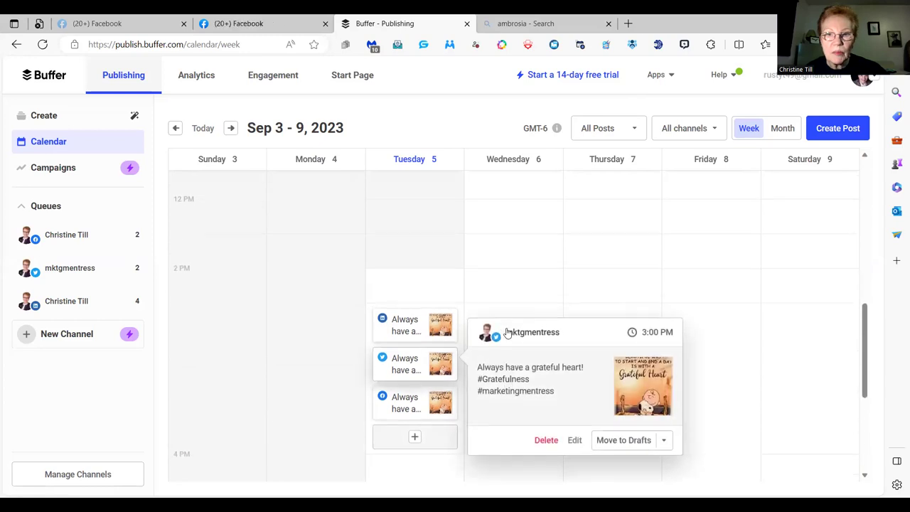
scroll(519, 319, up, 5)
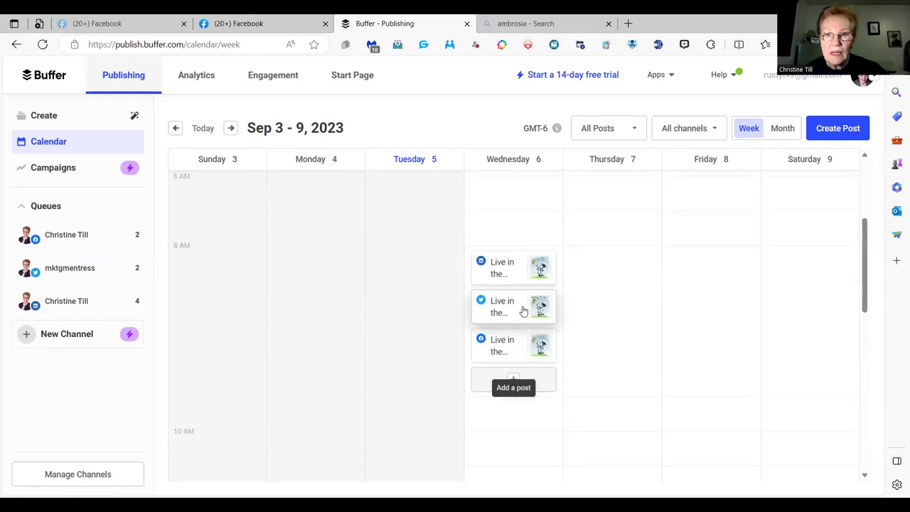
scroll(633, 310, up, 4)
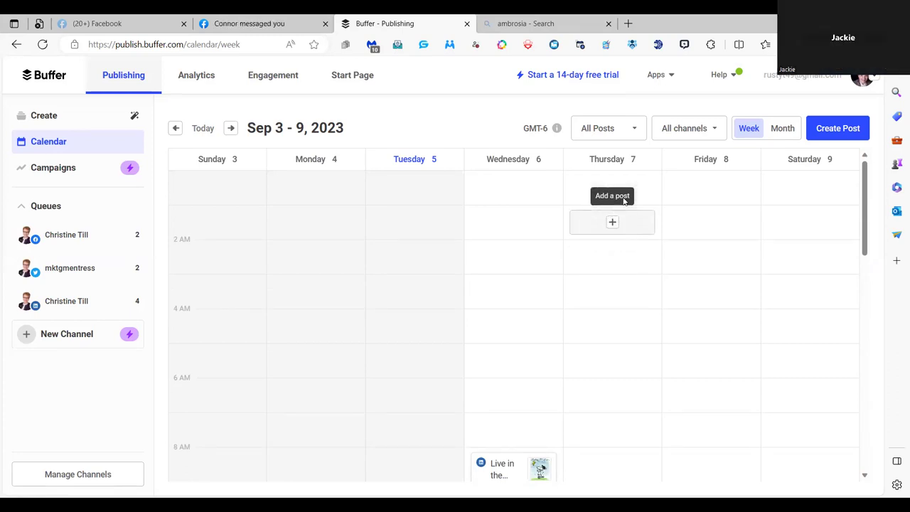
scroll(623, 235, down, 1)
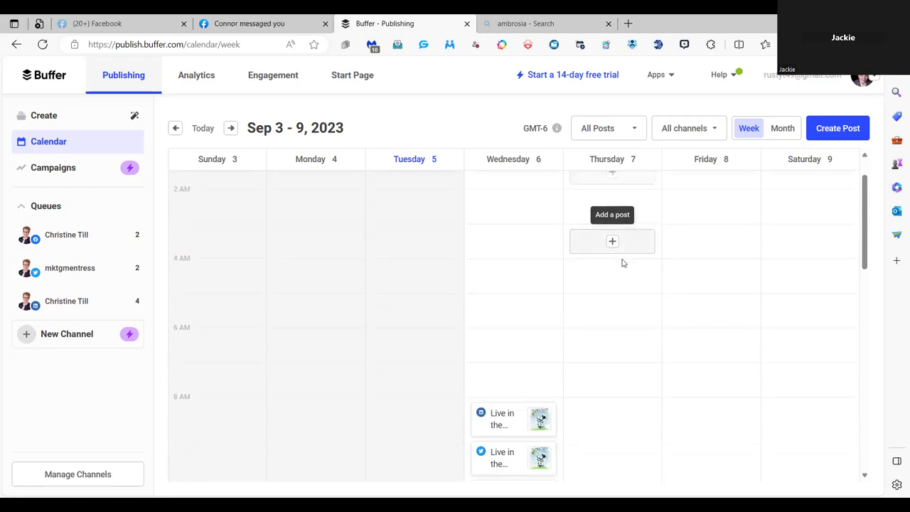
scroll(622, 274, down, 7)
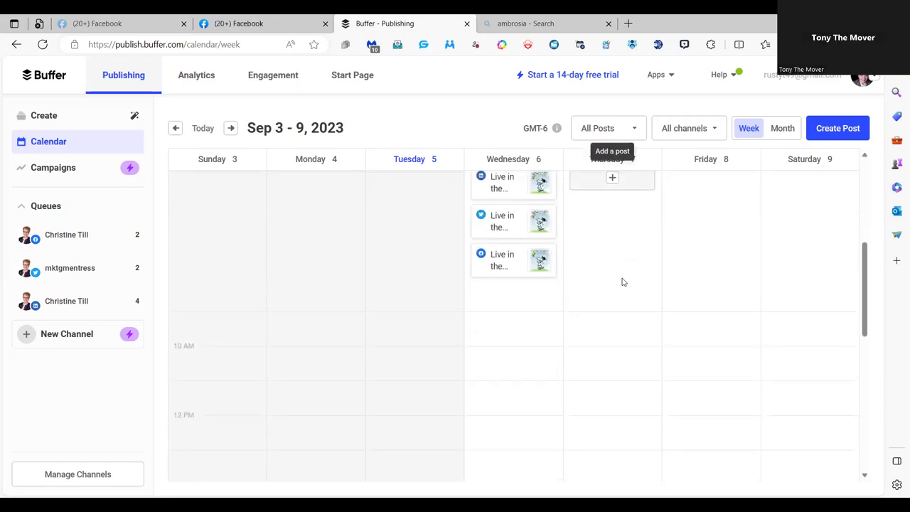
scroll(623, 283, down, 4)
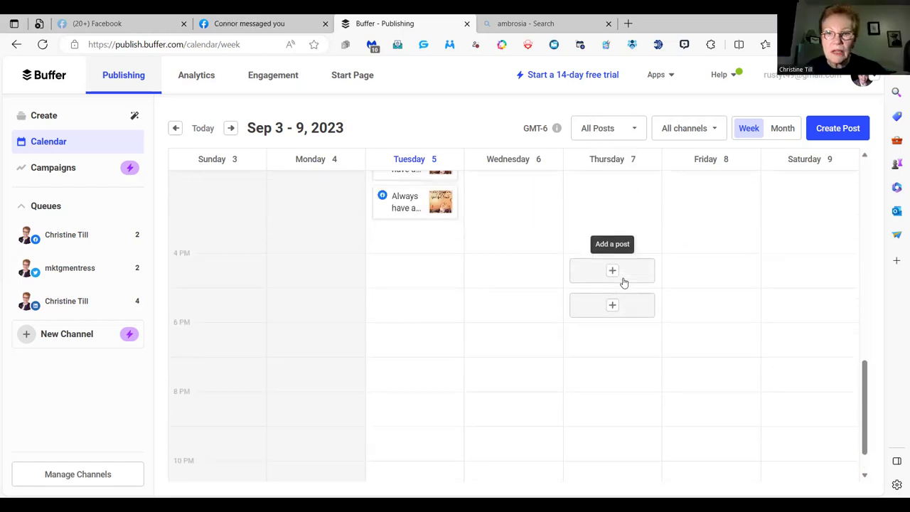
scroll(624, 283, up, 4)
scroll(624, 282, up, 4)
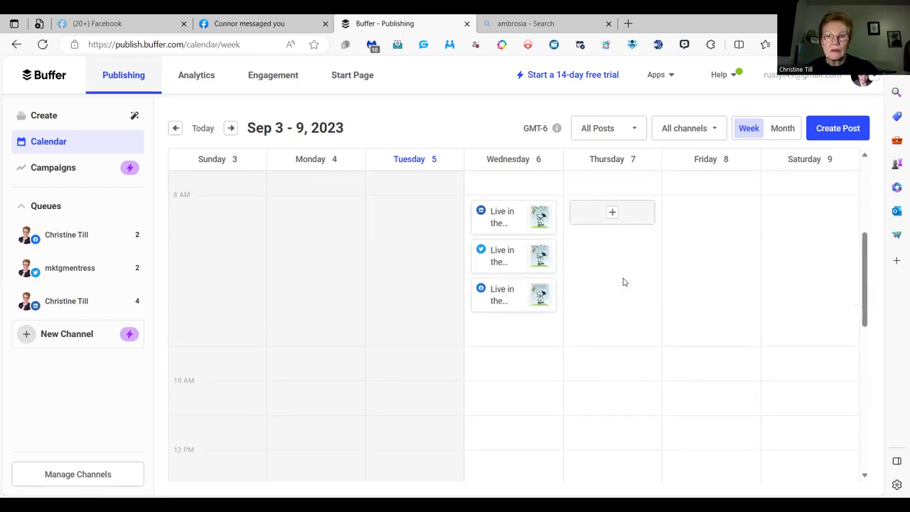
scroll(623, 282, up, 3)
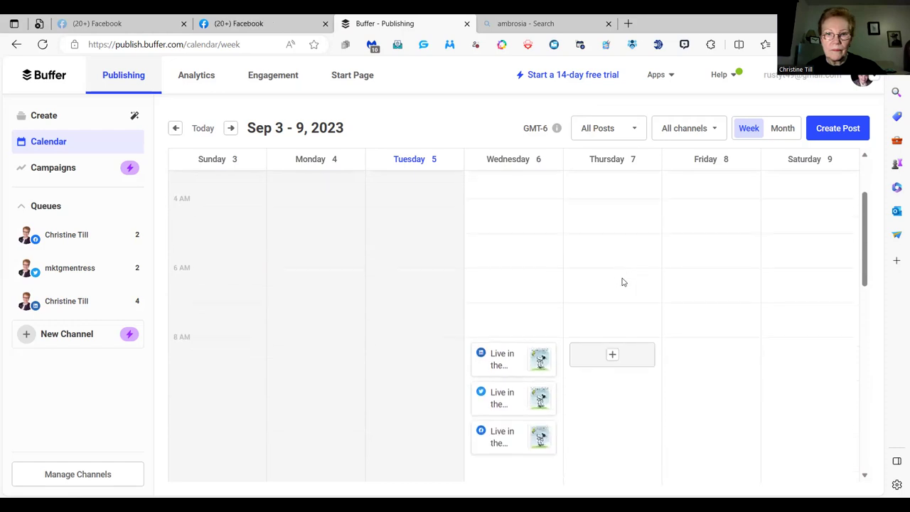
scroll(620, 281, down, 3)
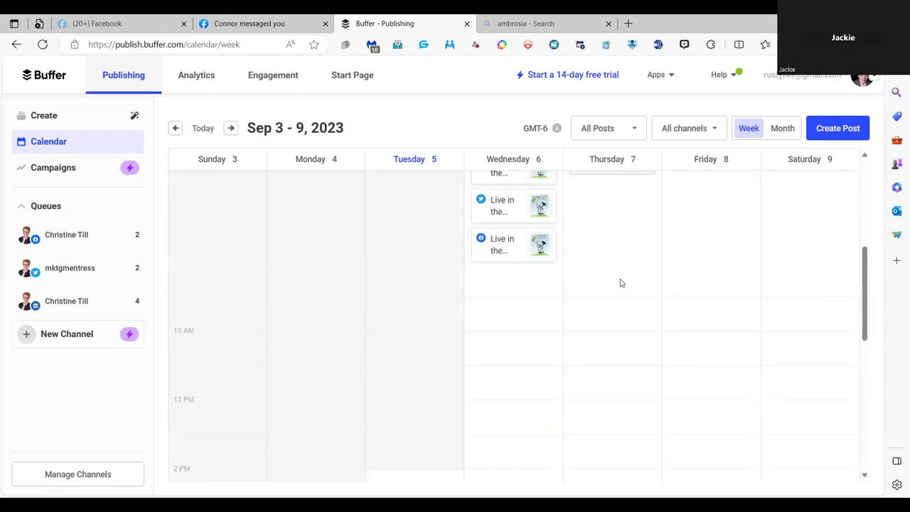
scroll(620, 280, up, 2)
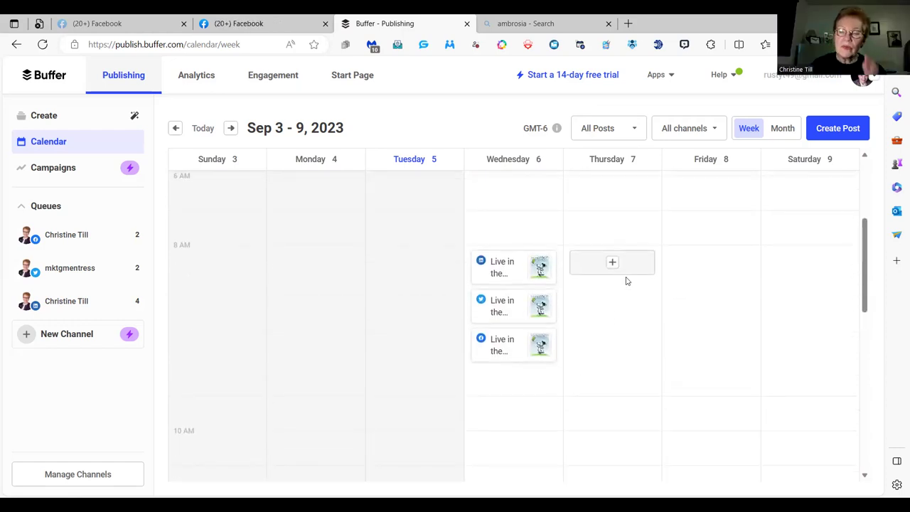
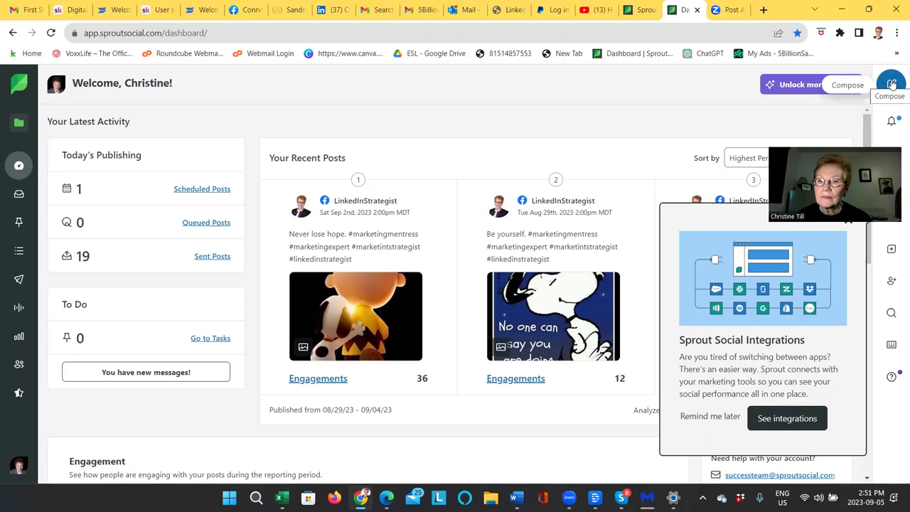
Step: In Sprout Social, start a new post and browse for its image in the April 2017 Quotes folder under My Pictures, Marketing Mentress
click(891, 85)
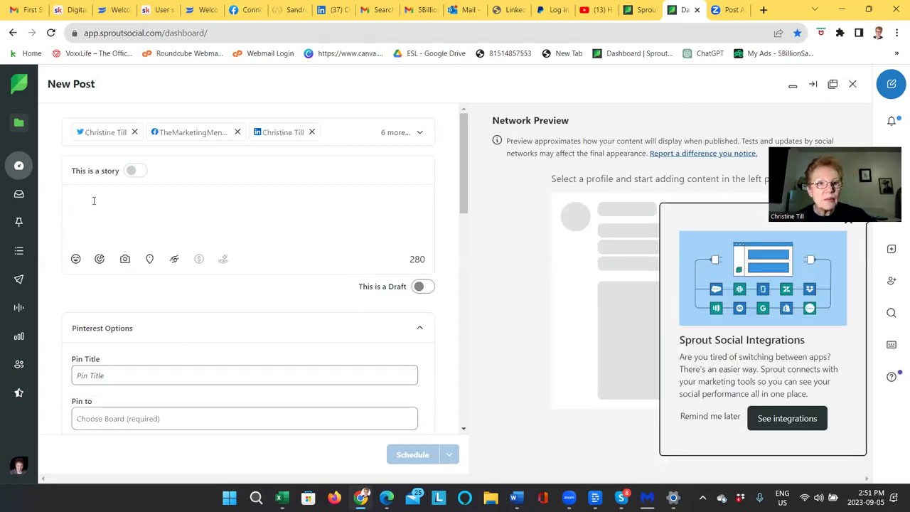
click(124, 260)
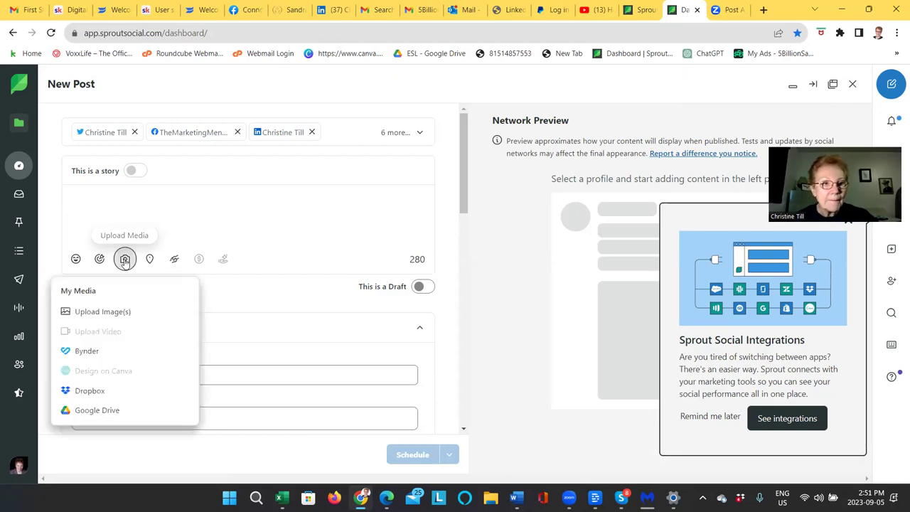
click(96, 313)
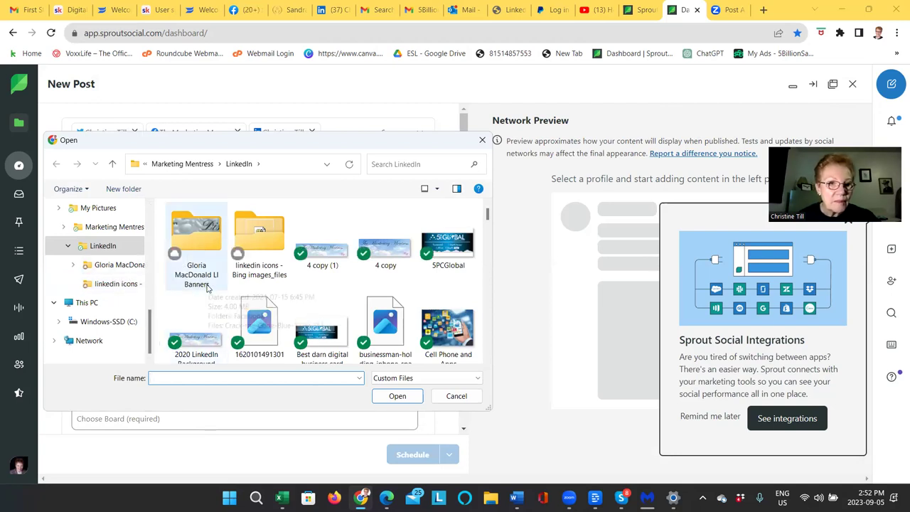
scroll(206, 286, down, 1)
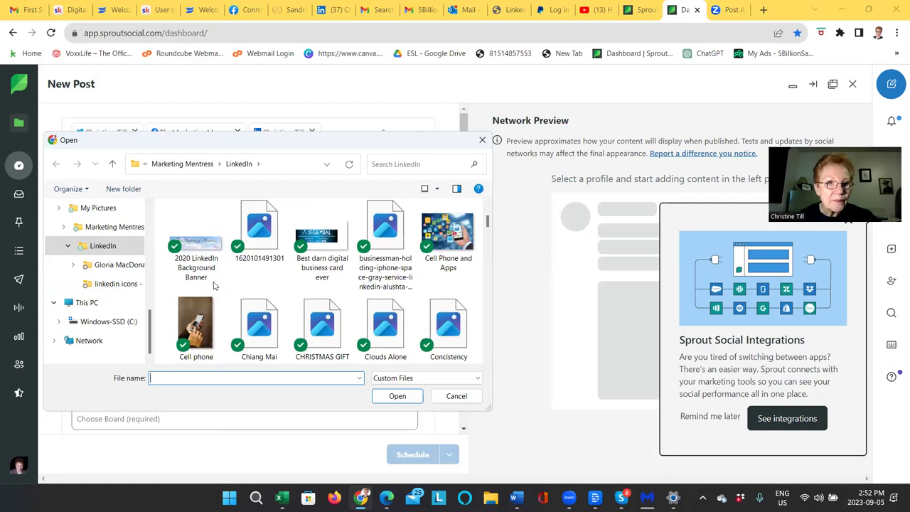
scroll(214, 286, up, 1)
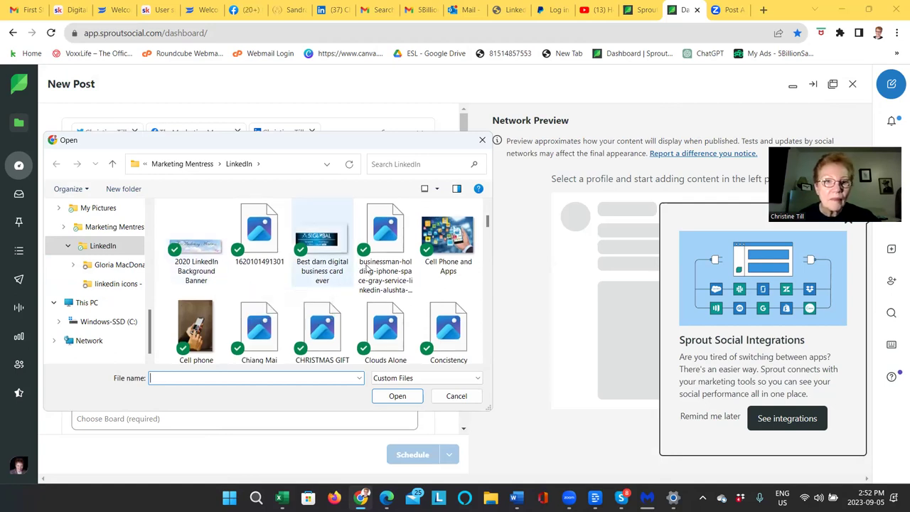
click(104, 211)
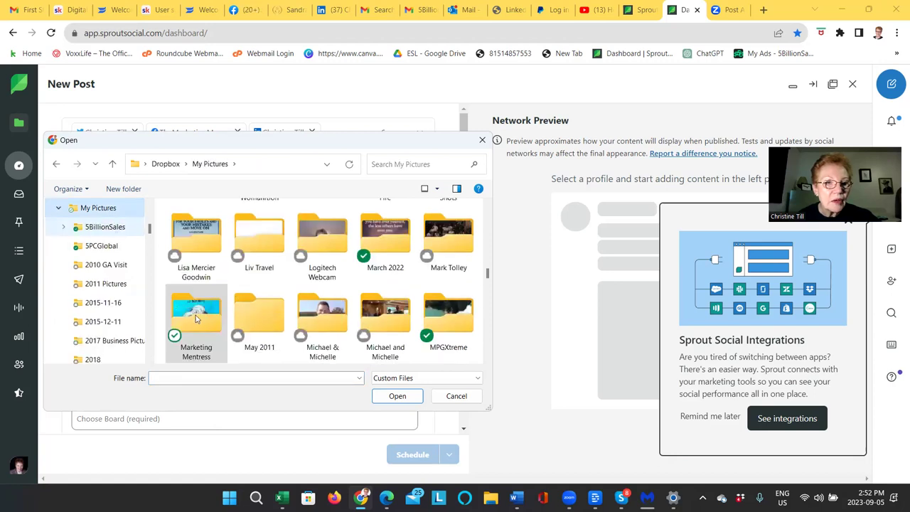
double_click(195, 315)
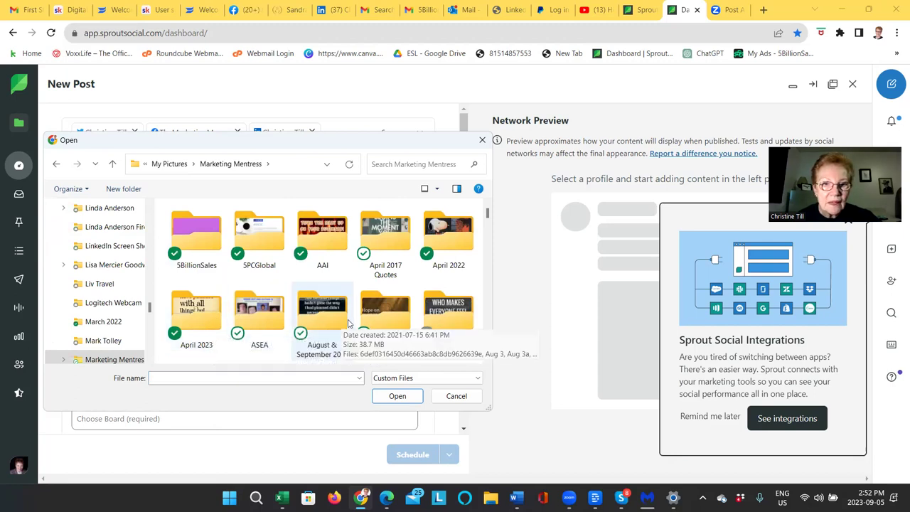
click(386, 243)
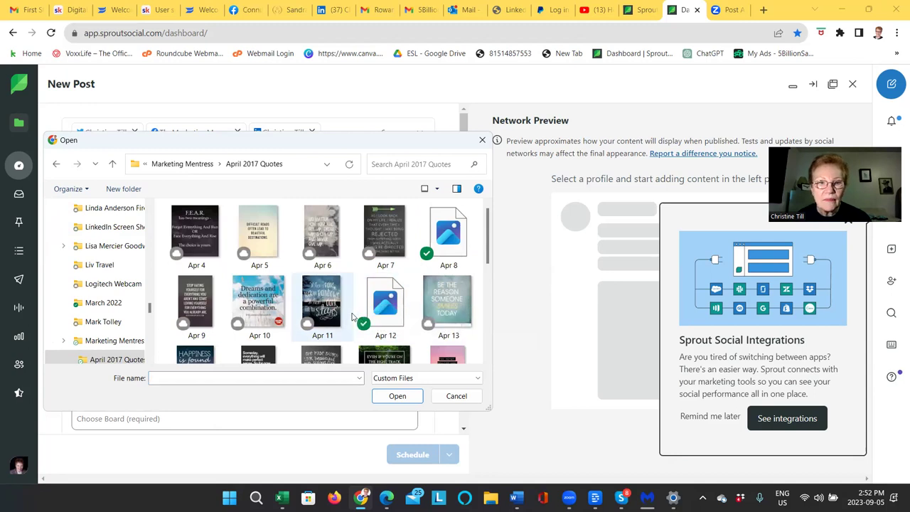
Step: Attach the Apr 11 image to the new post and dismiss the Sprout Social Integrations notice covering the preview
scroll(351, 317, down, 1)
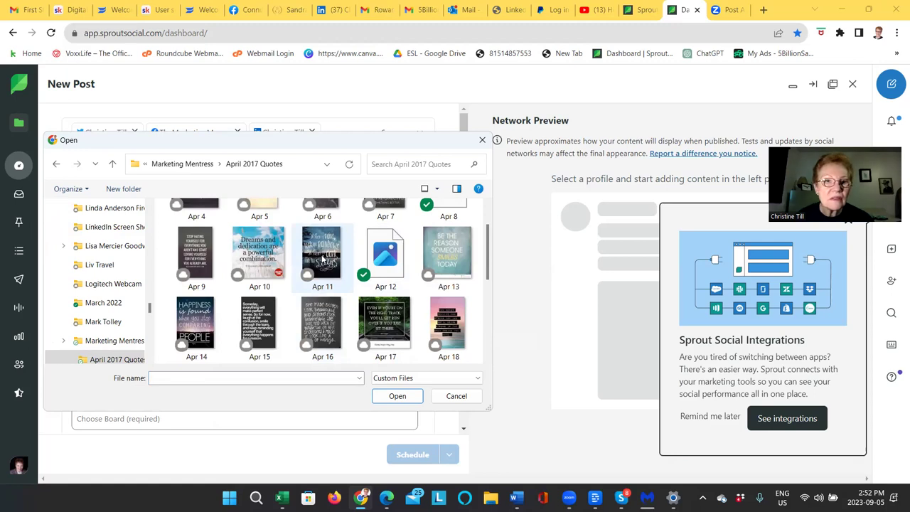
click(323, 260)
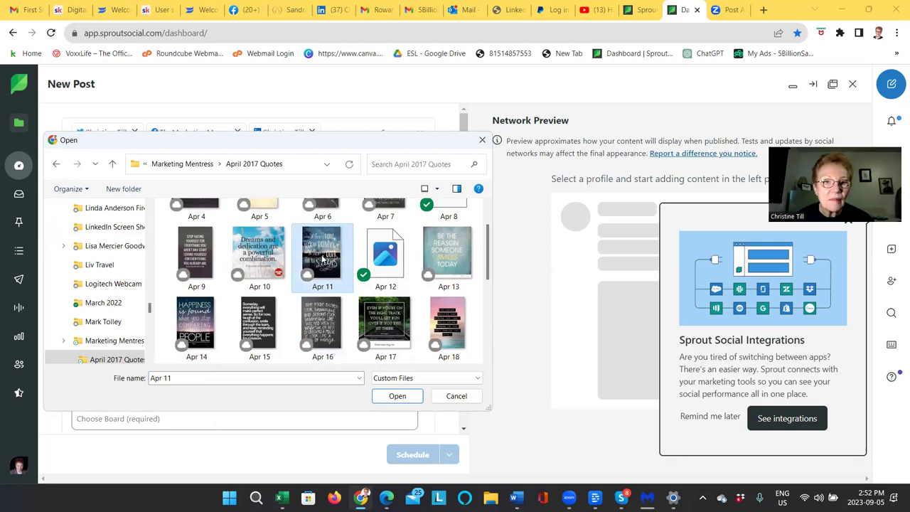
double_click(323, 260)
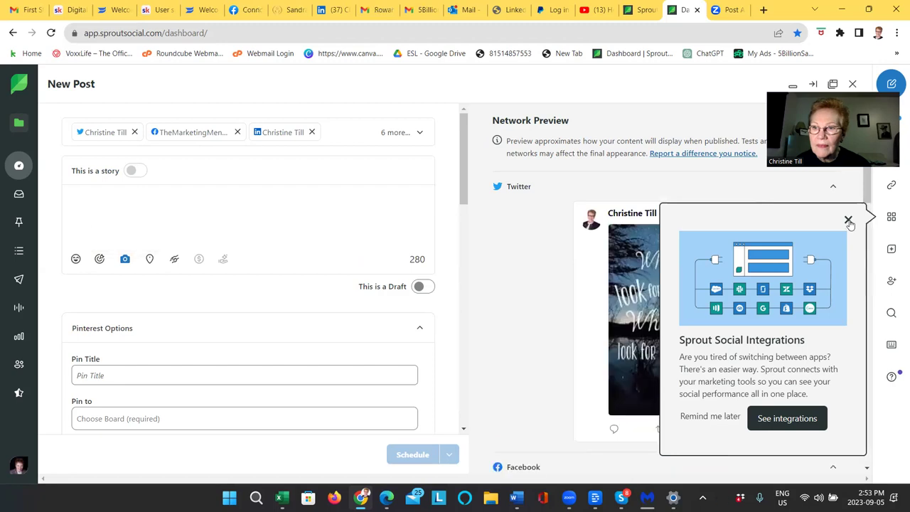
click(847, 220)
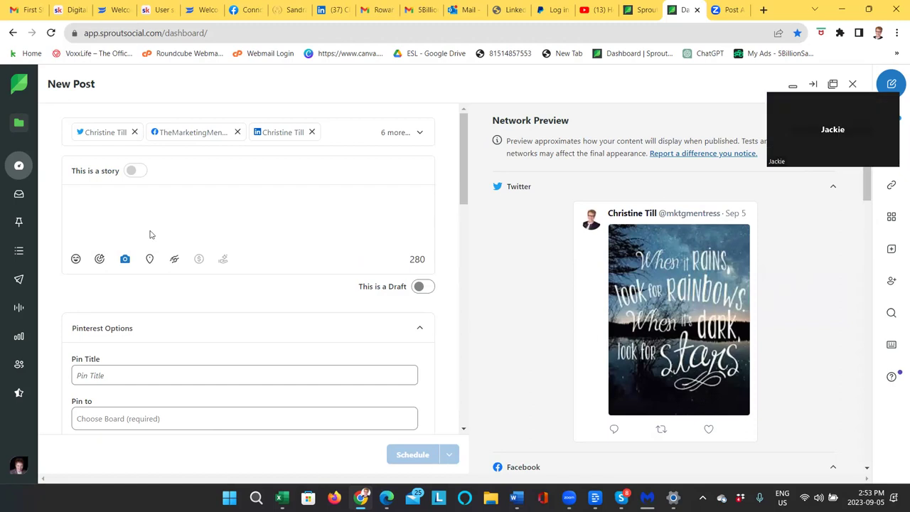
Step: Write the caption "When it rains...smile!!!" for the new post
click(90, 200)
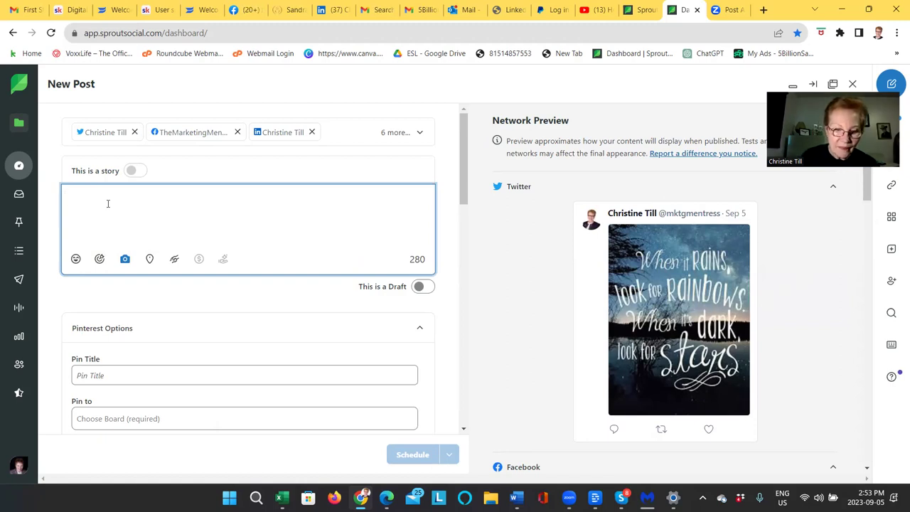
text(W)
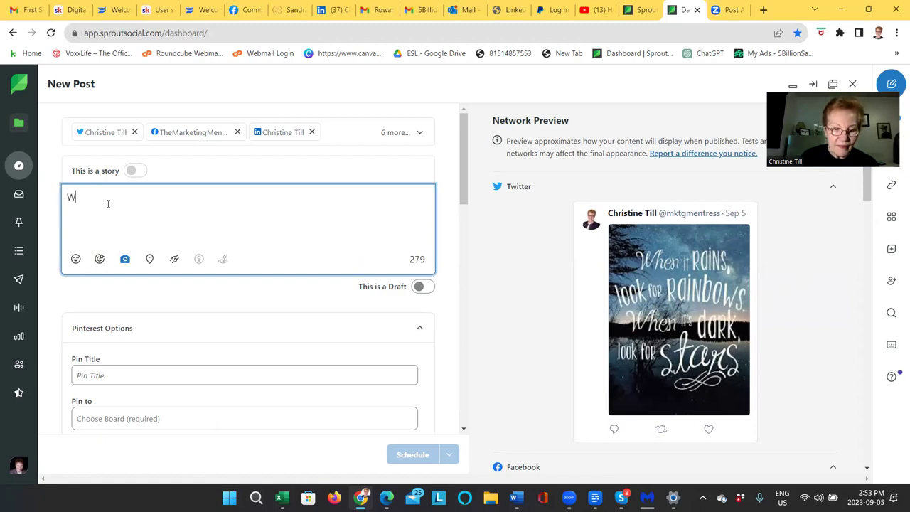
text(hen it r)
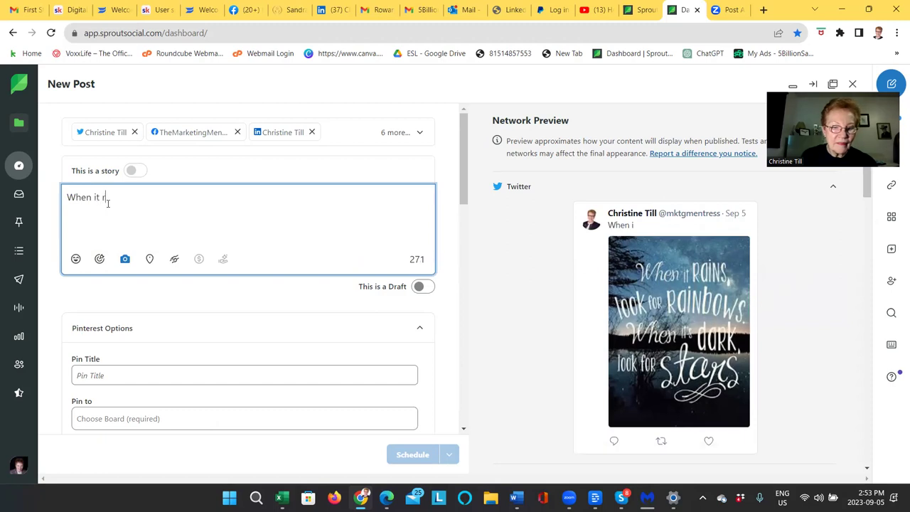
text(ains...)
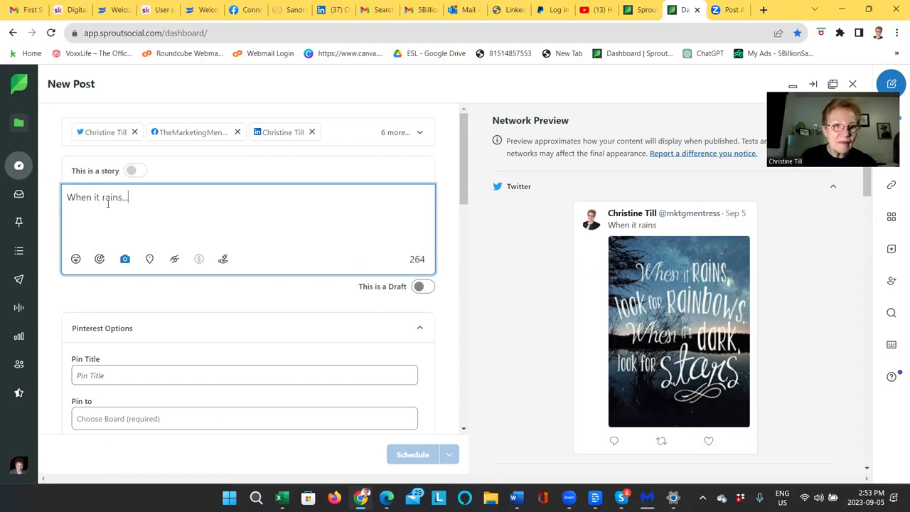
text(smile!!!)
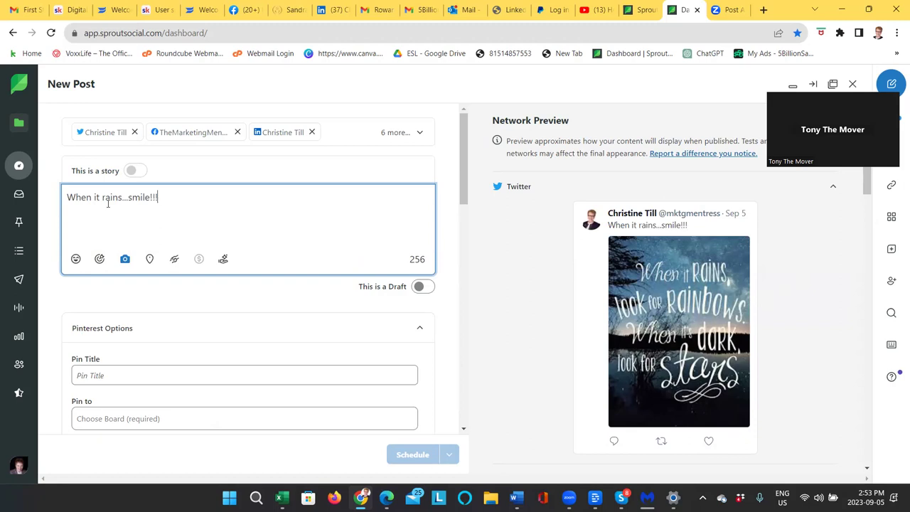
Step: Add the hashtags #marketingexpert and #marketingstrategist on a new line below the caption
key(Return)
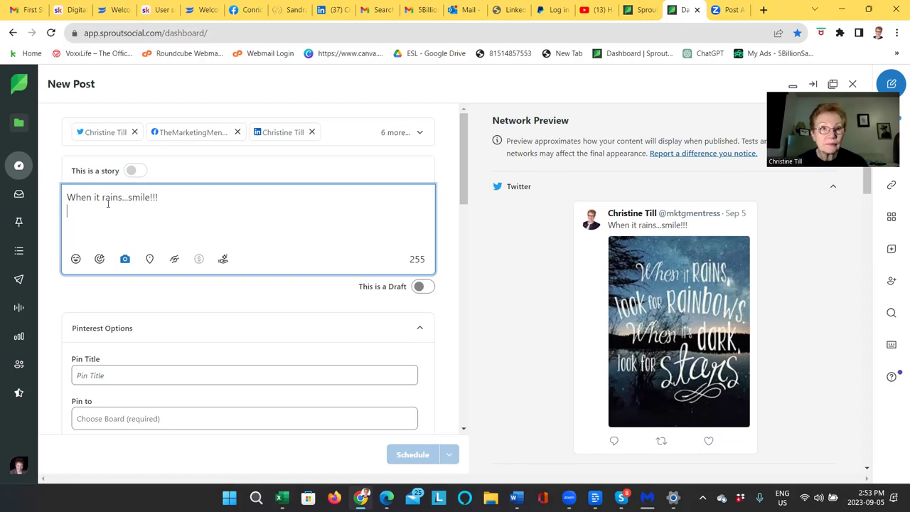
text(#mark)
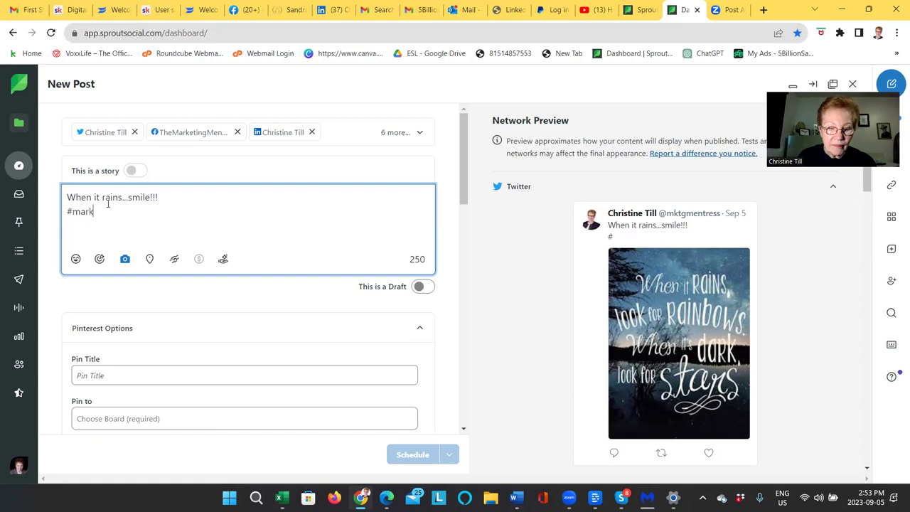
text(etingexpert )
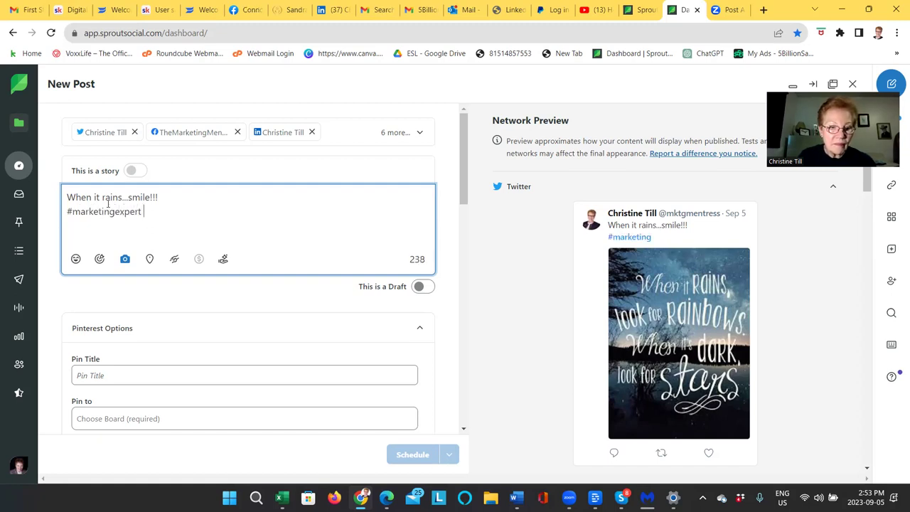
text(#marketing)
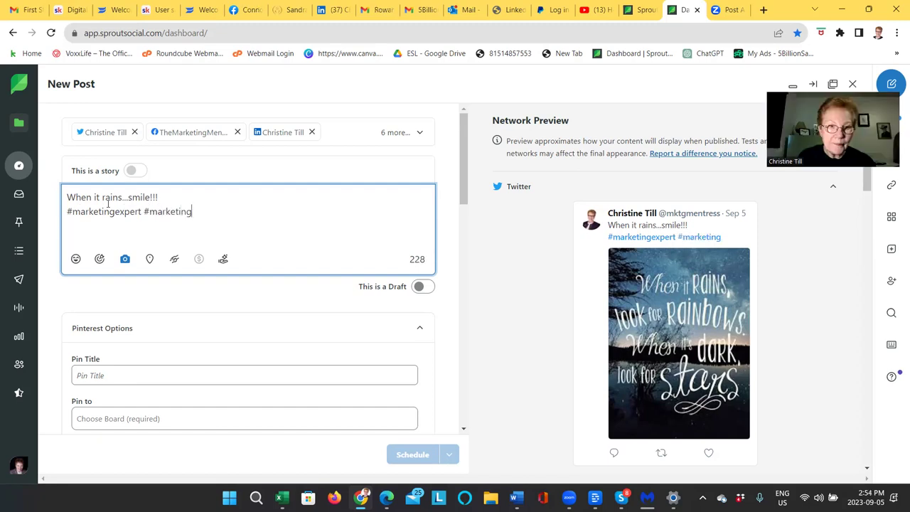
text(strategist)
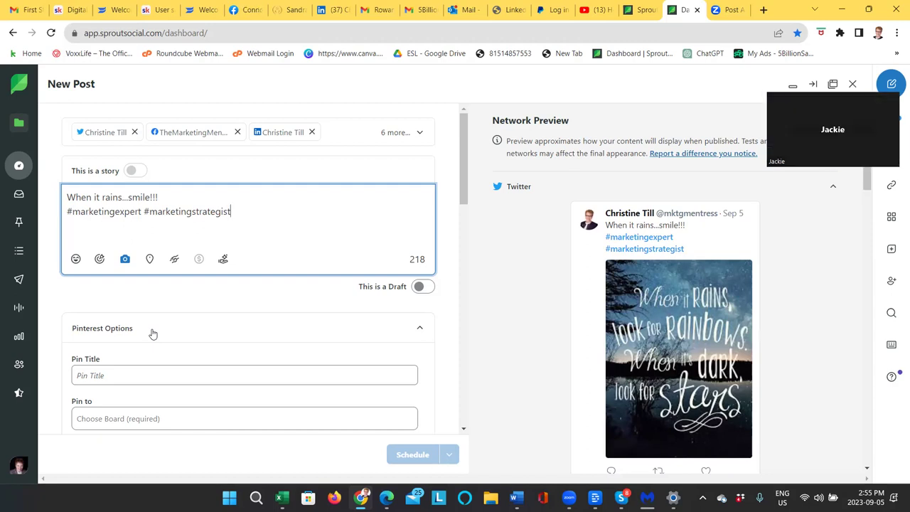
Step: Set the Pinterest pin title to "When it rains...Smile!!!"
scroll(152, 339, down, 1)
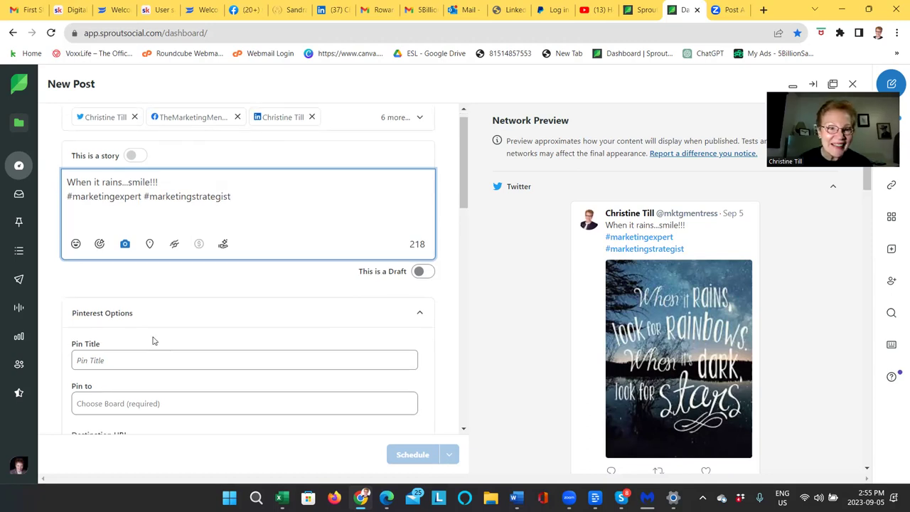
scroll(152, 339, down, 2)
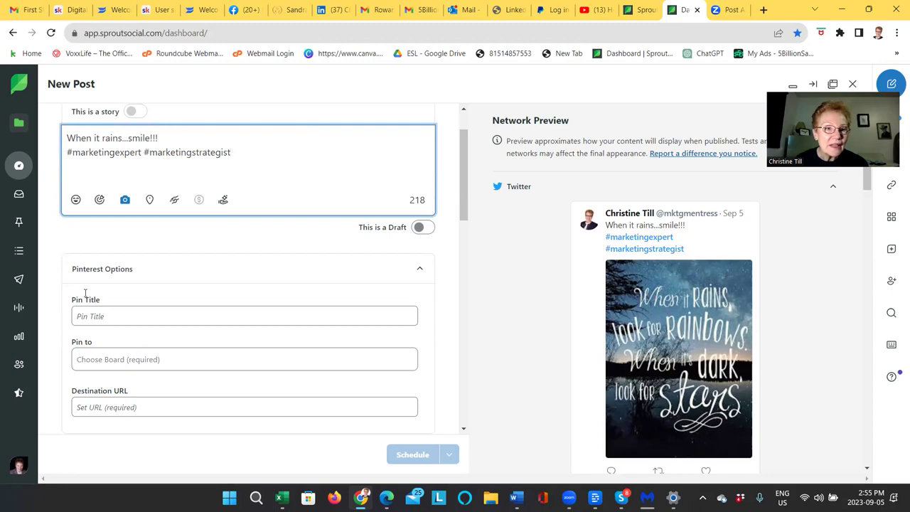
click(85, 316)
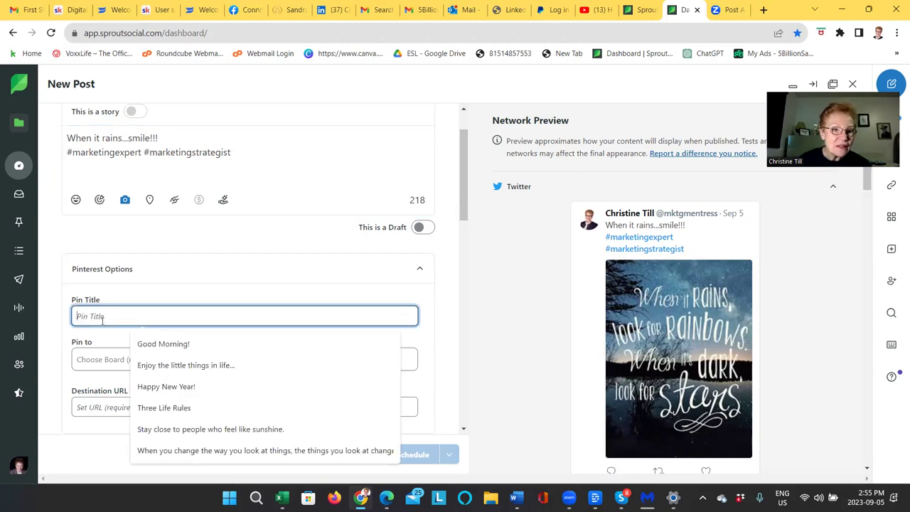
text(Whe)
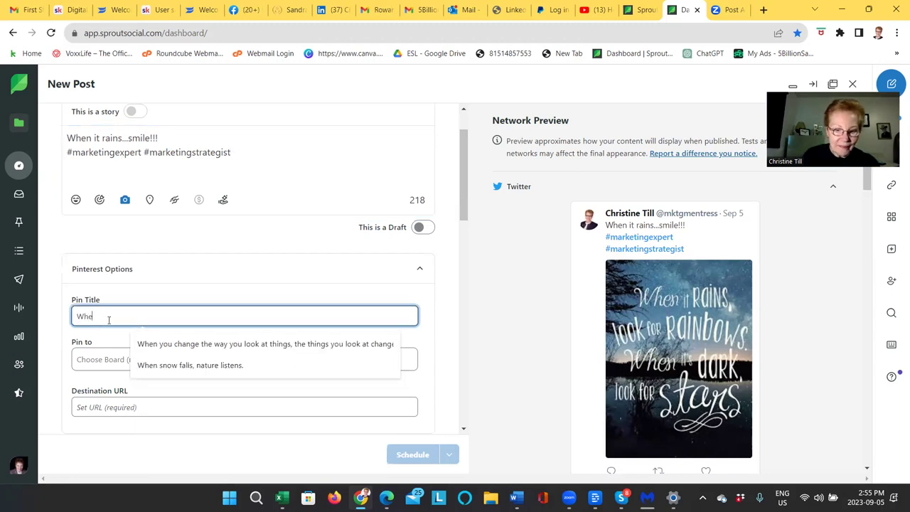
text(n it rain)
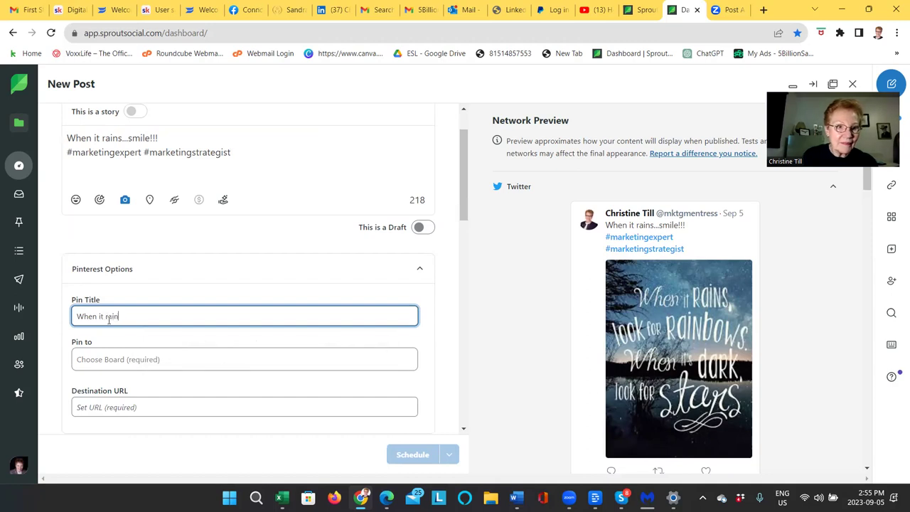
text(s...Smile!!!)
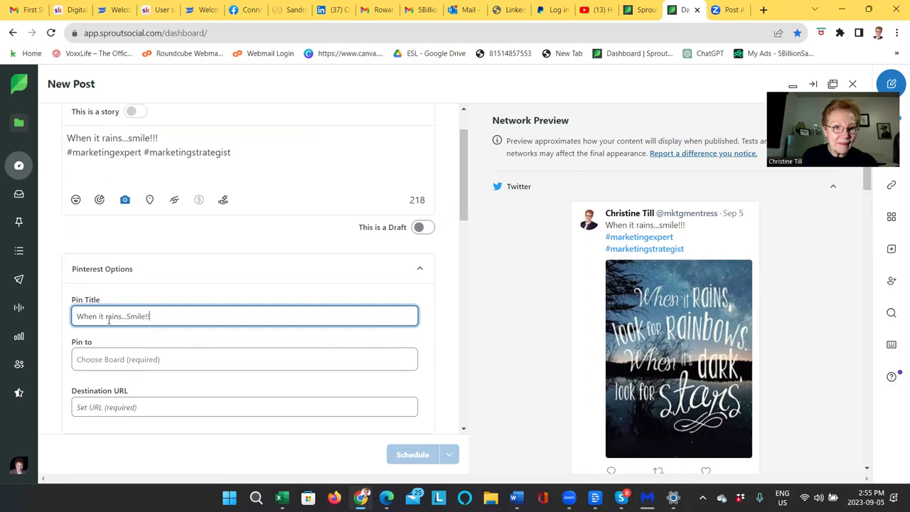
click(84, 360)
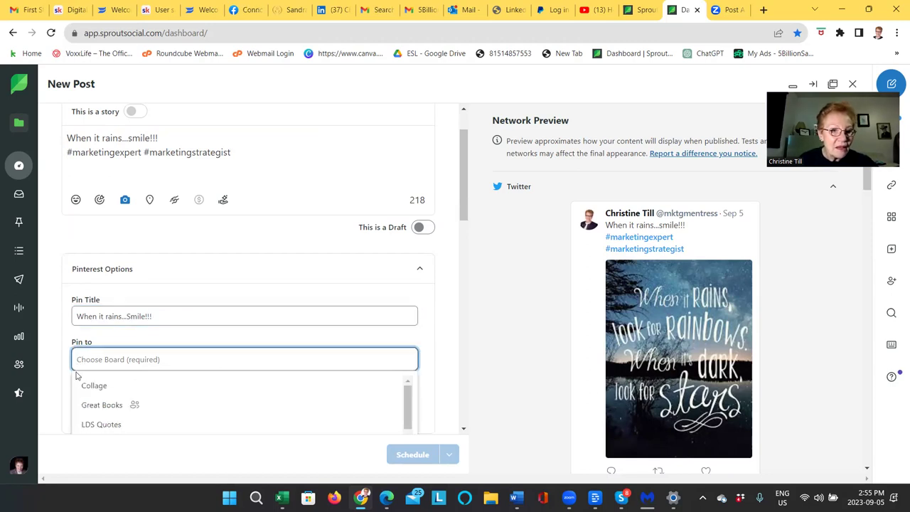
scroll(96, 385, down, 5)
scroll(100, 395, down, 5)
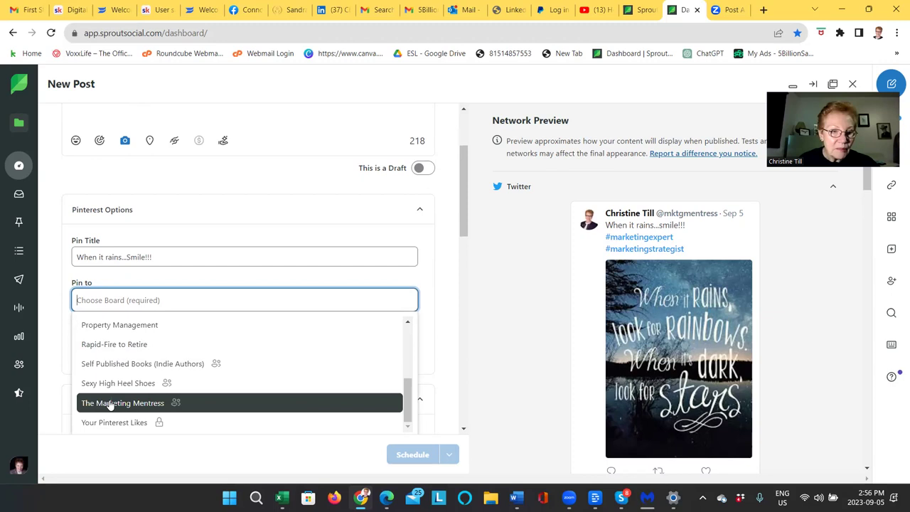
click(107, 403)
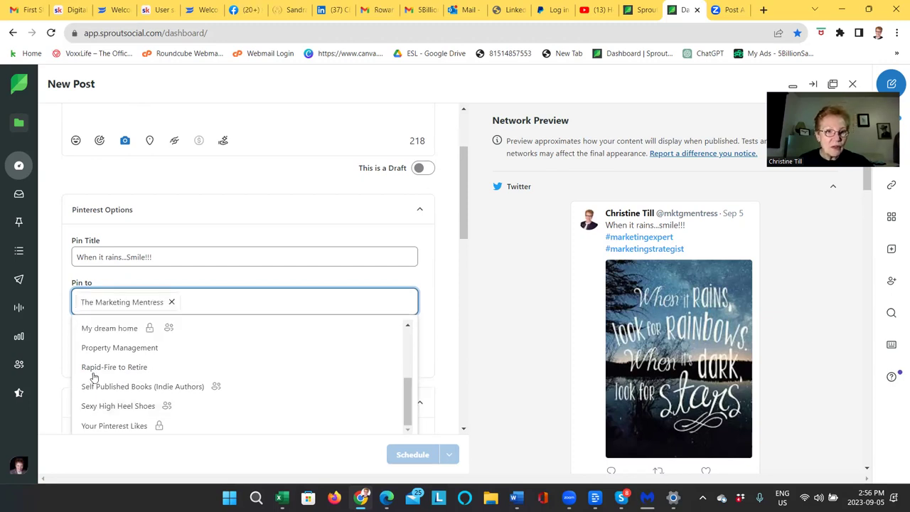
click(56, 344)
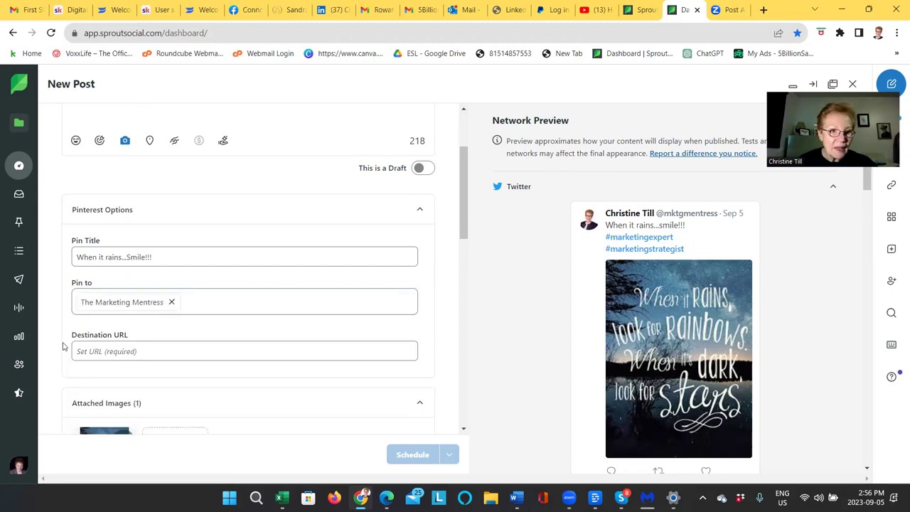
click(161, 358)
click(175, 383)
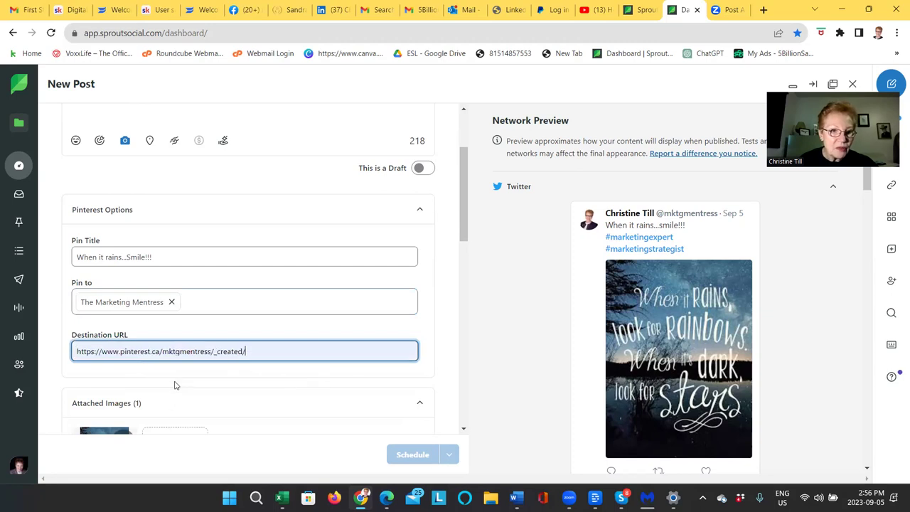
Step: Write "How do I stay positive no matter what?" as the Instagram first comment
scroll(157, 390, down, 3)
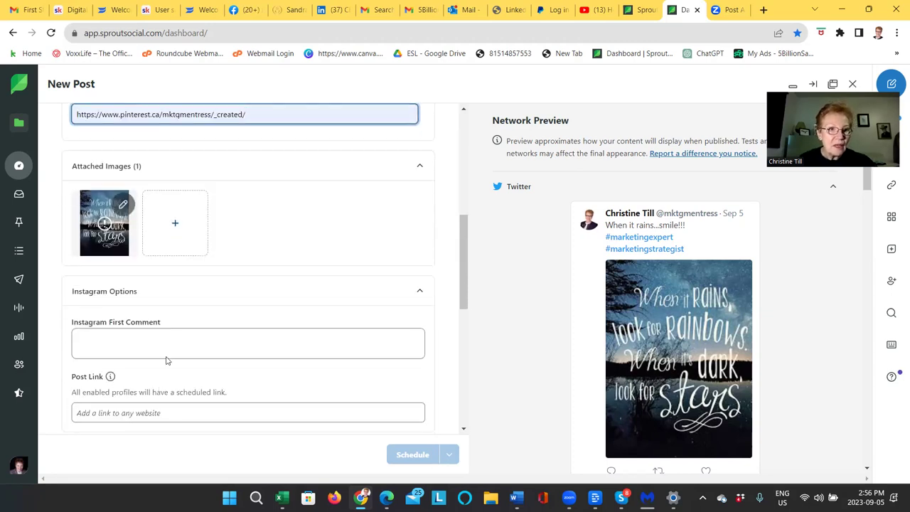
click(89, 337)
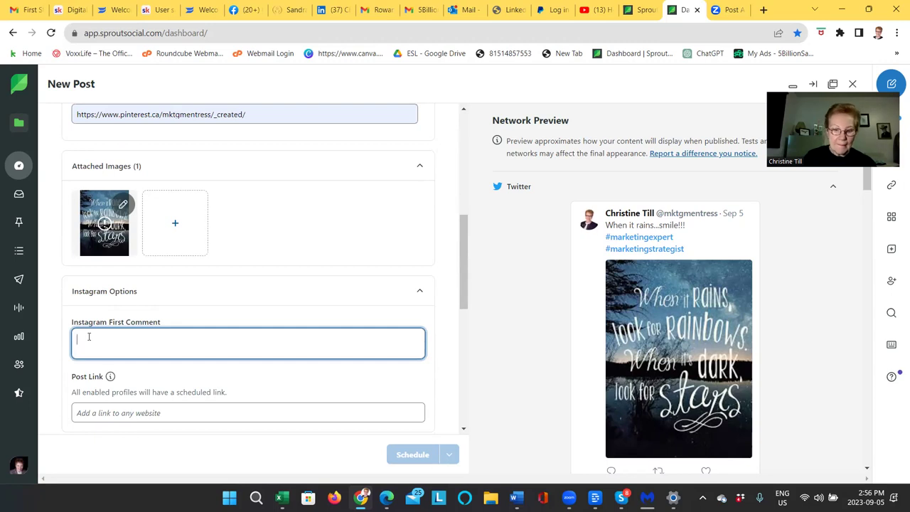
text(How )
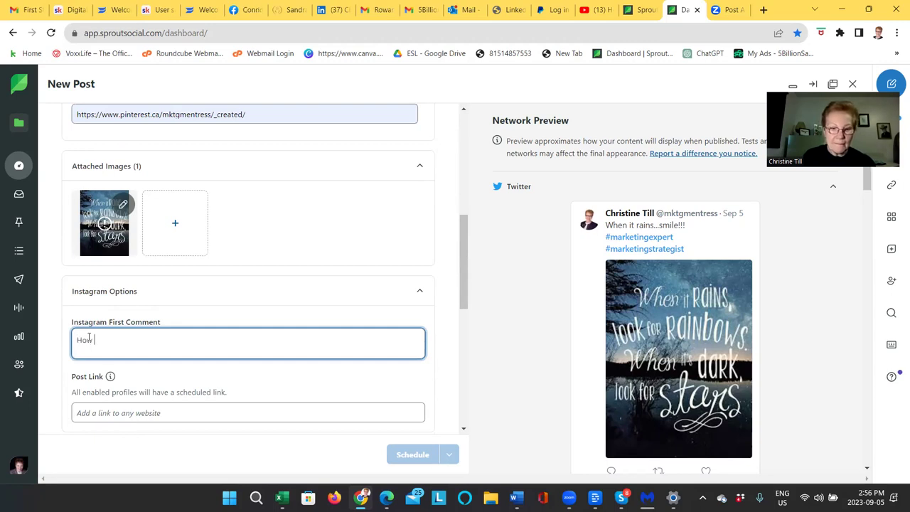
text(do I stay )
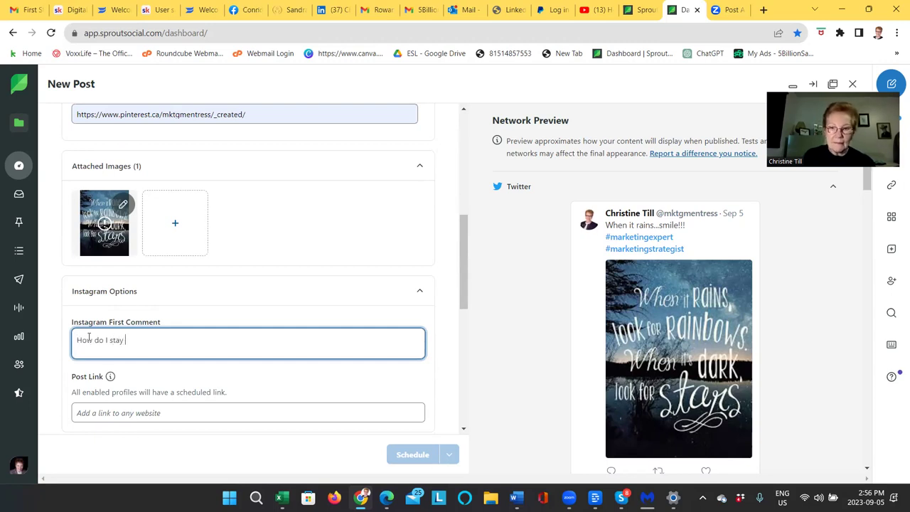
text(positive)
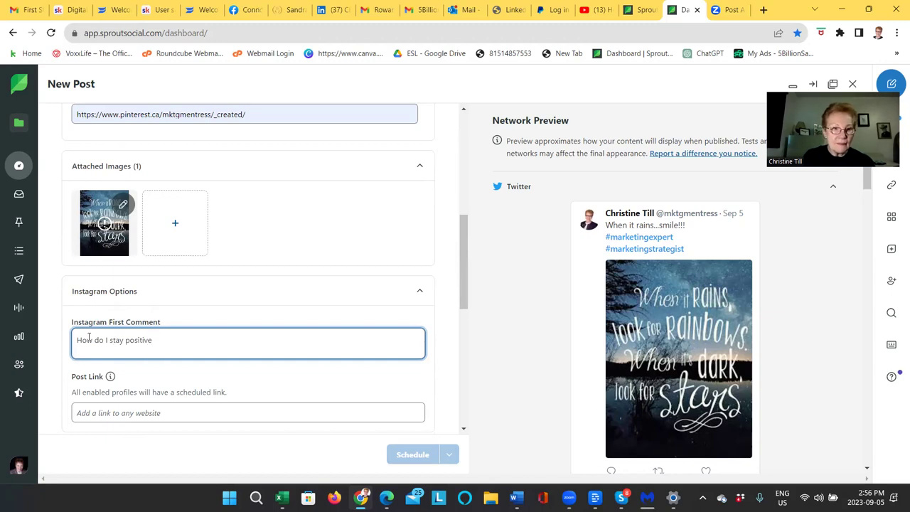
text( no matter what?)
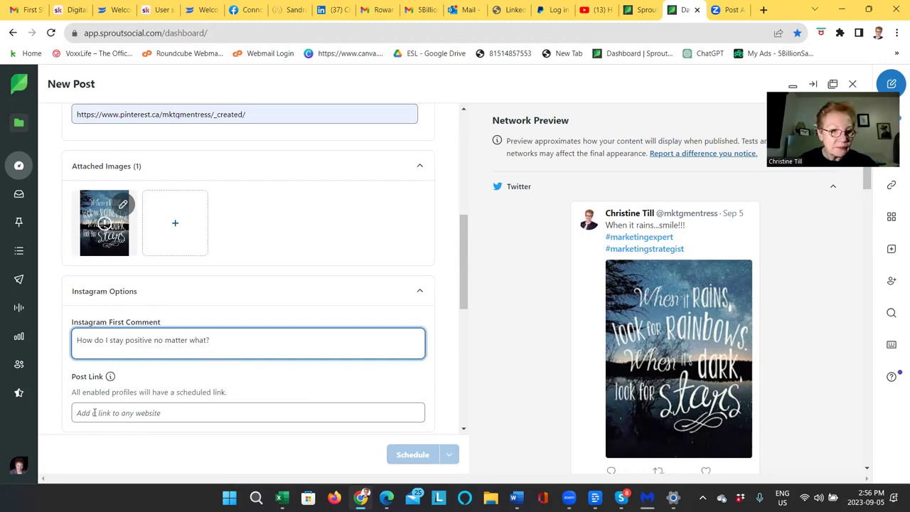
Step: Assign the listed account owner as the mobile publisher for the Instagram post
scroll(100, 406, down, 2)
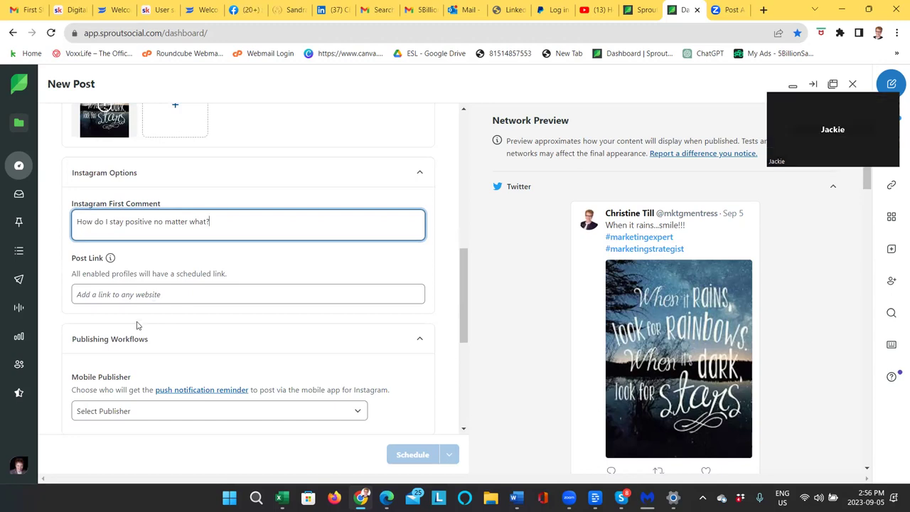
scroll(126, 347, down, 2)
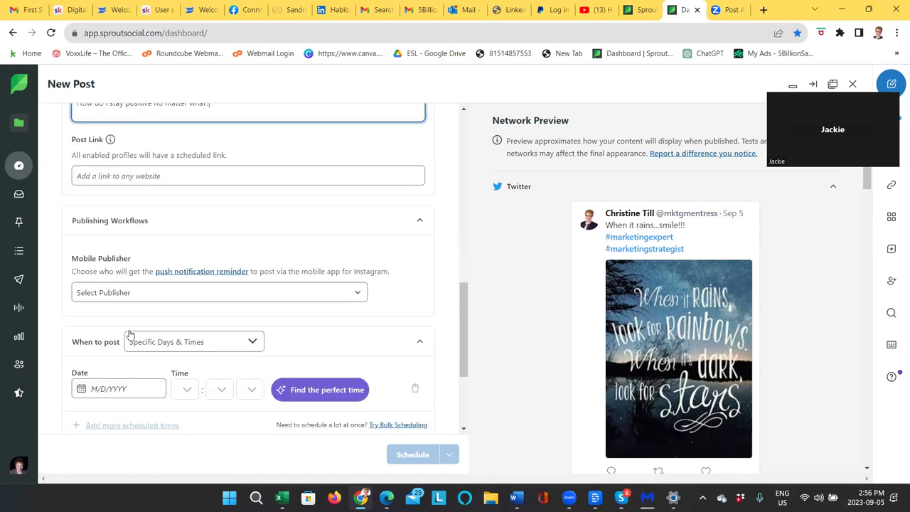
click(135, 296)
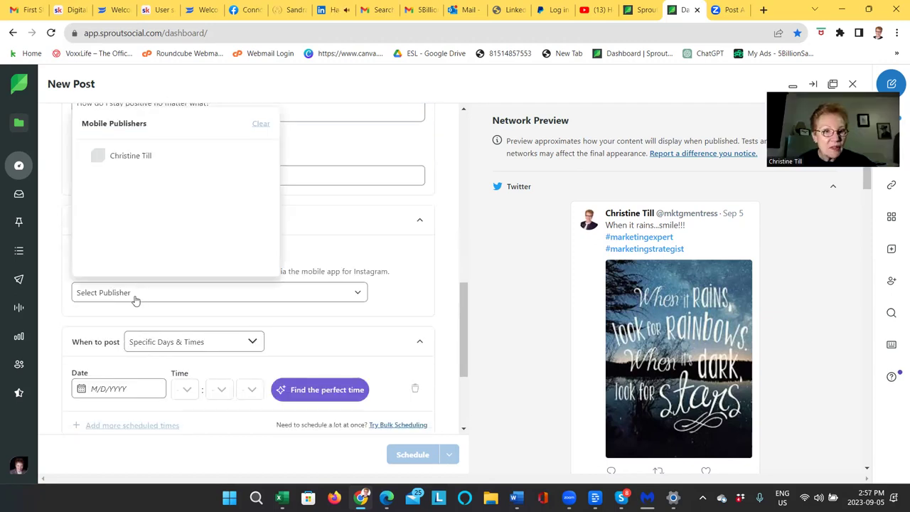
click(117, 166)
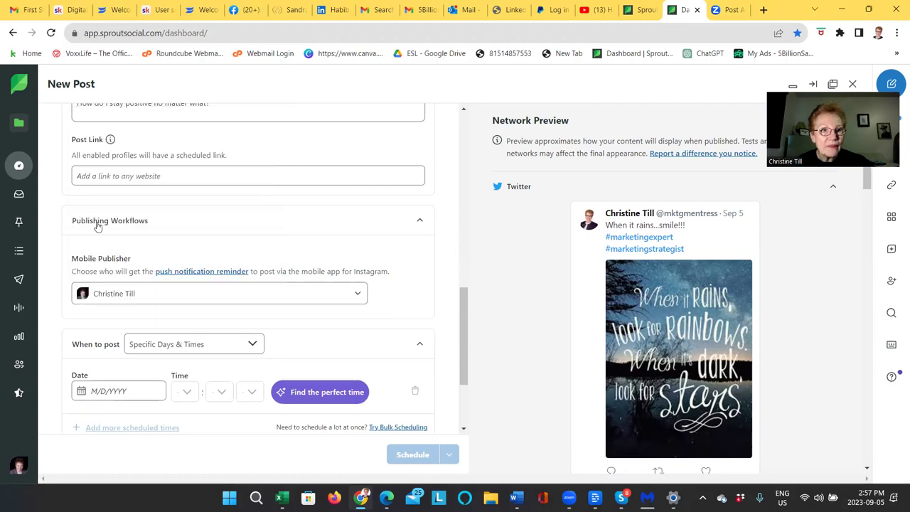
Step: Open the post's scheduling calendar and look ahead month by month through February 2024 for days with scheduled posts
scroll(114, 370, down, 2)
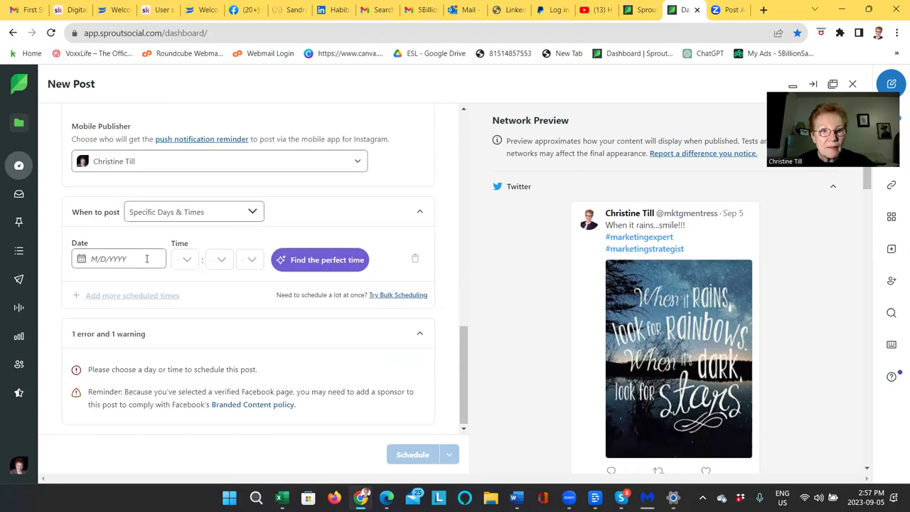
click(147, 259)
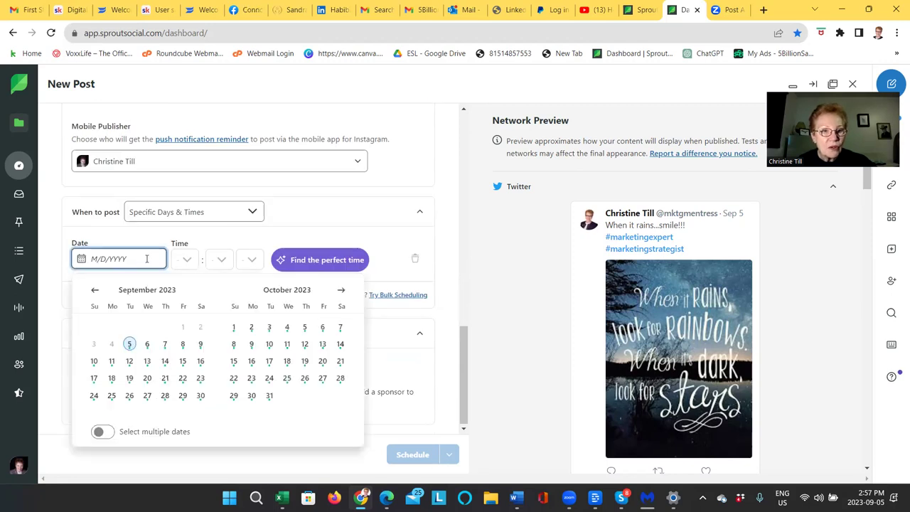
click(148, 345)
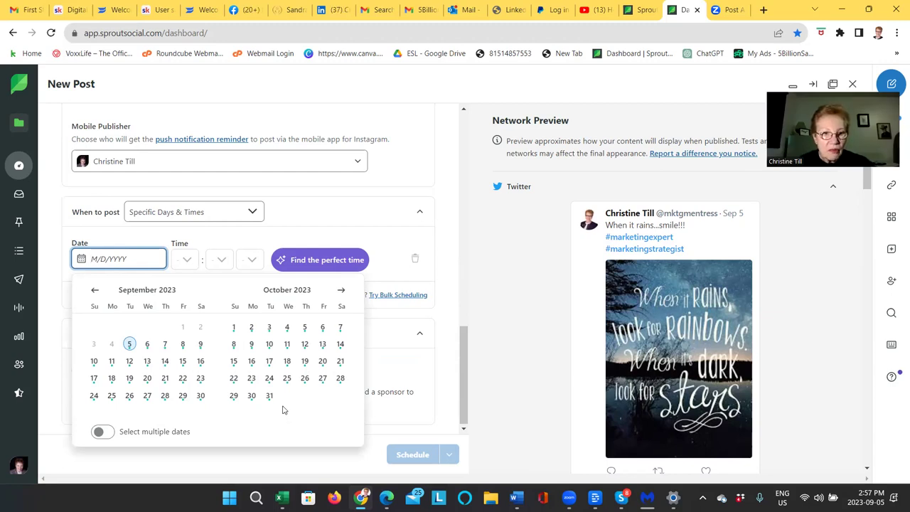
click(182, 395)
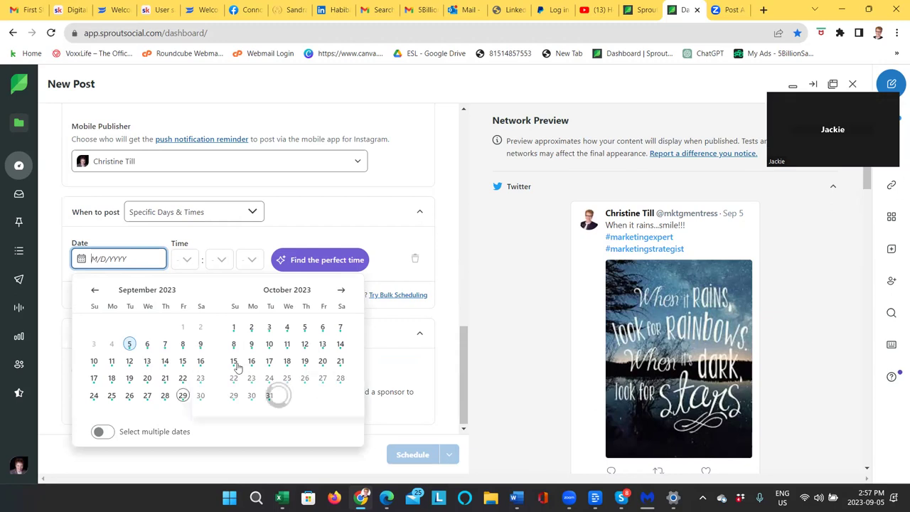
click(342, 290)
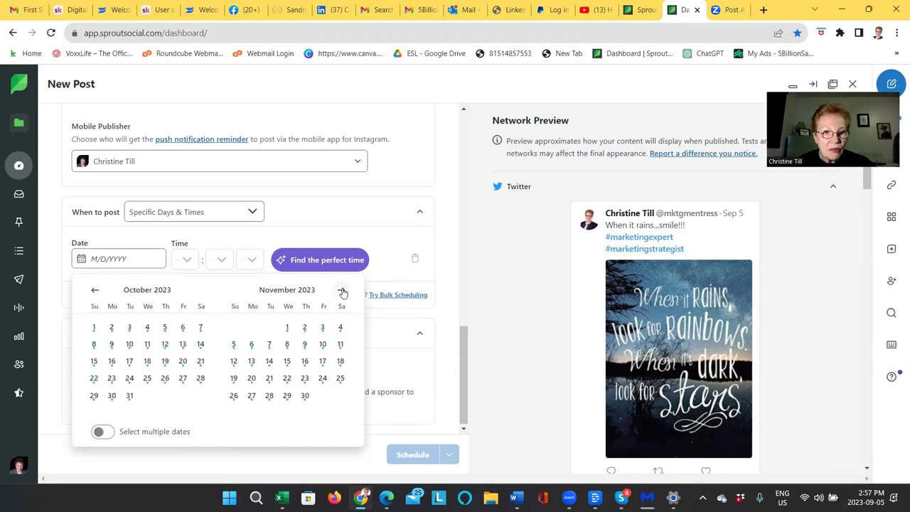
click(342, 291)
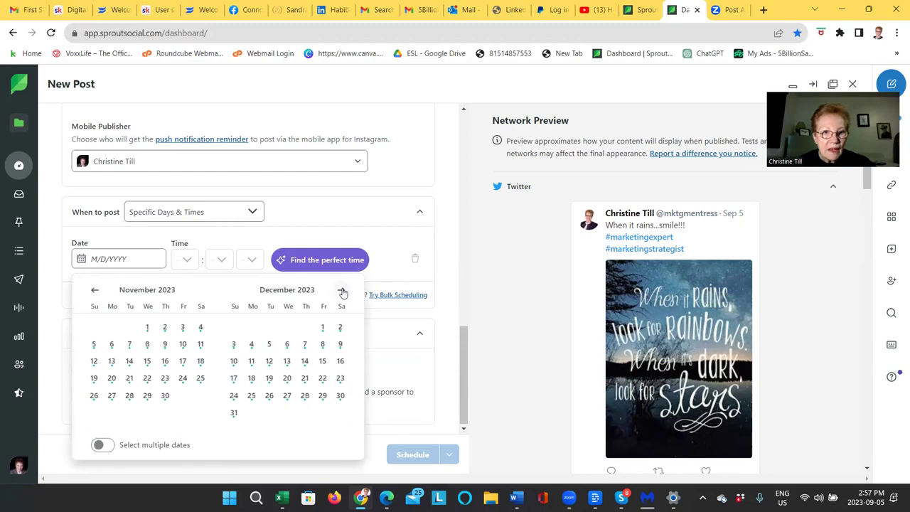
click(342, 291)
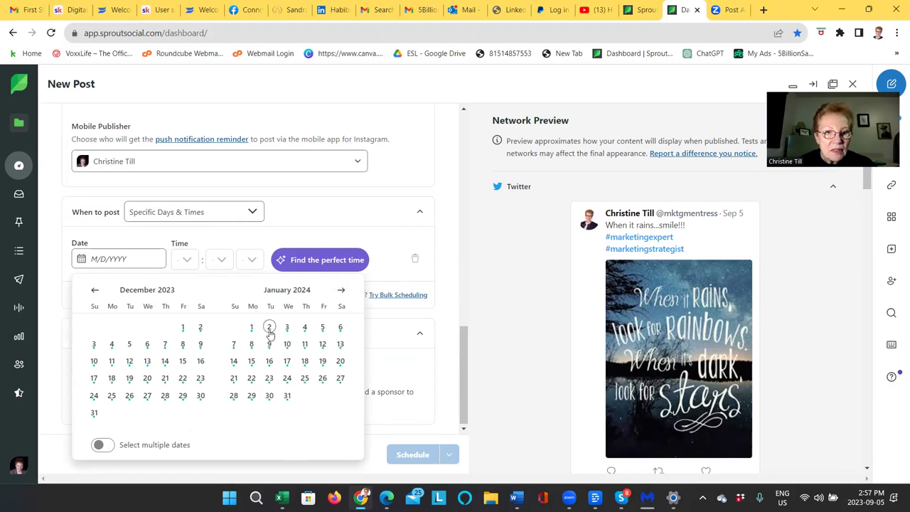
click(341, 292)
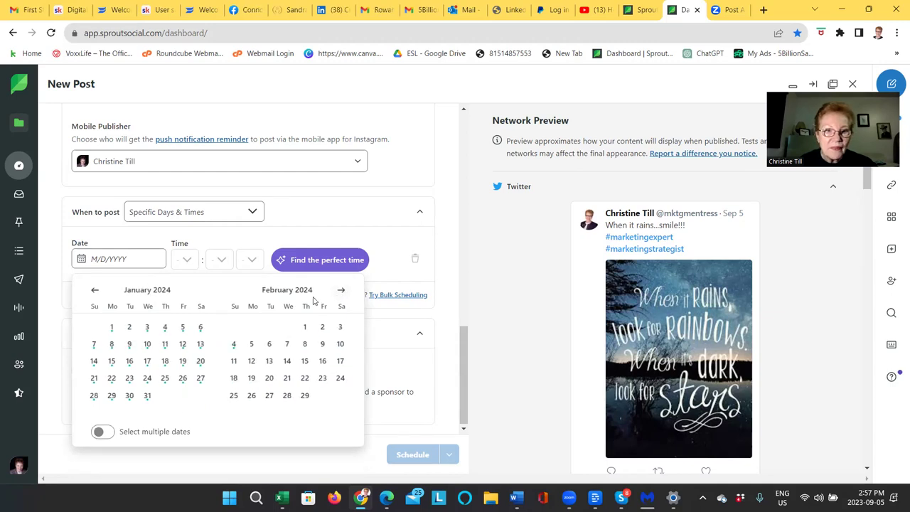
click(94, 290)
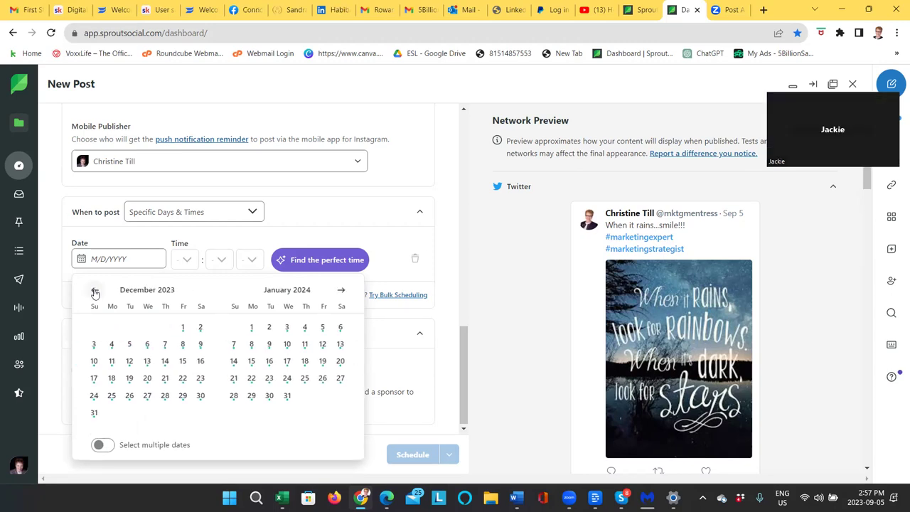
click(341, 290)
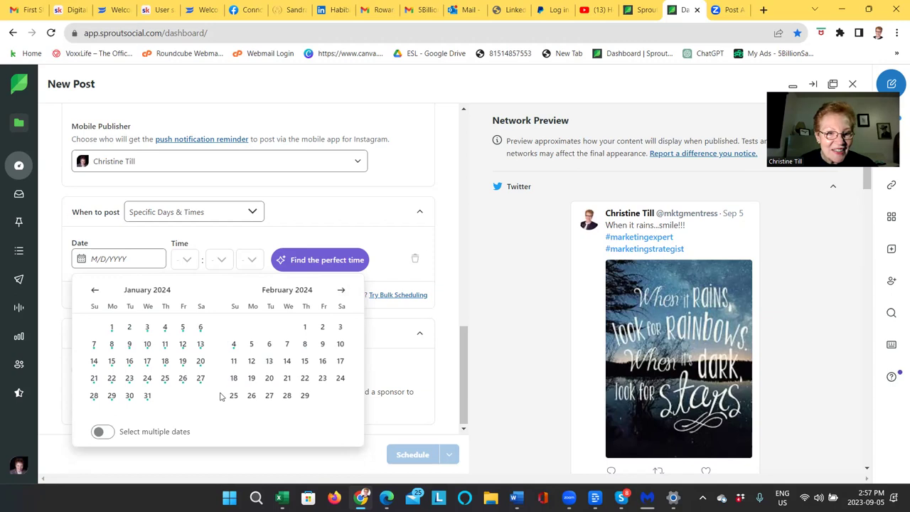
Step: Go back through the scheduling calendar to September 2023 and examine the posts already scheduled on its Tuesdays
click(94, 291)
click(95, 290)
click(94, 290)
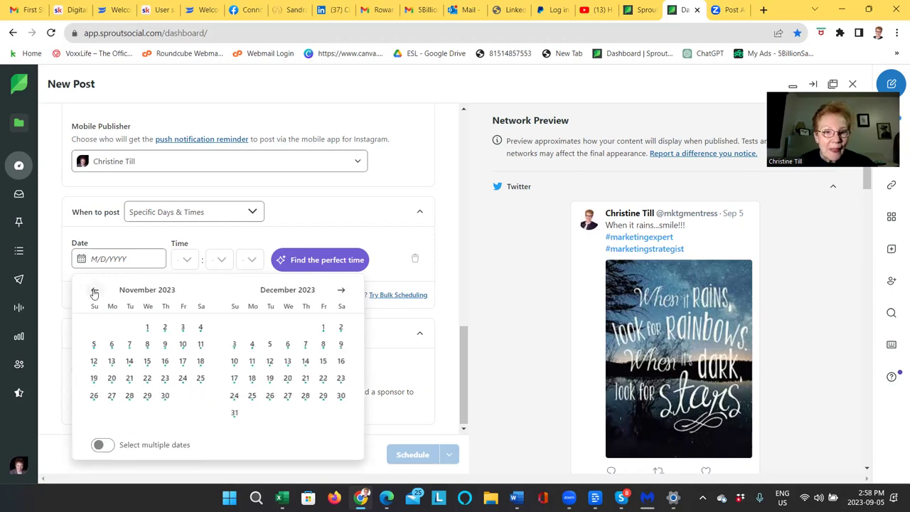
click(95, 290)
click(94, 292)
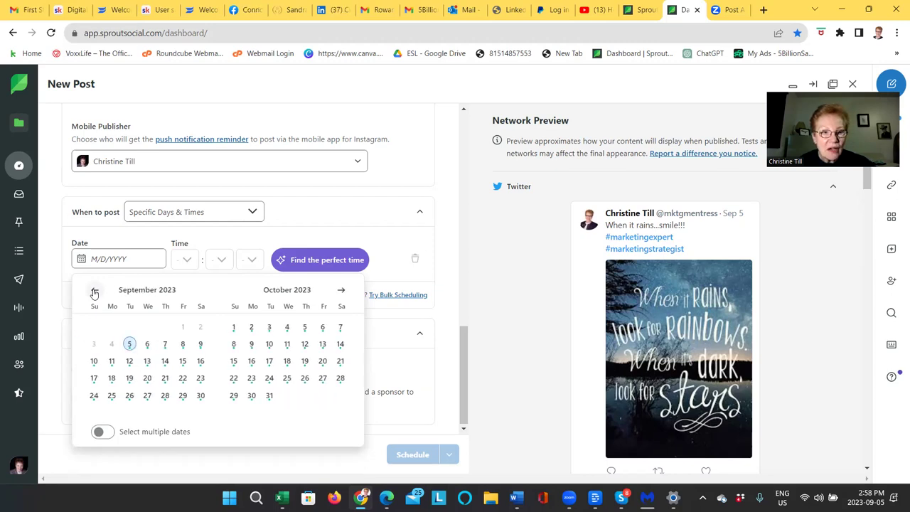
click(93, 291)
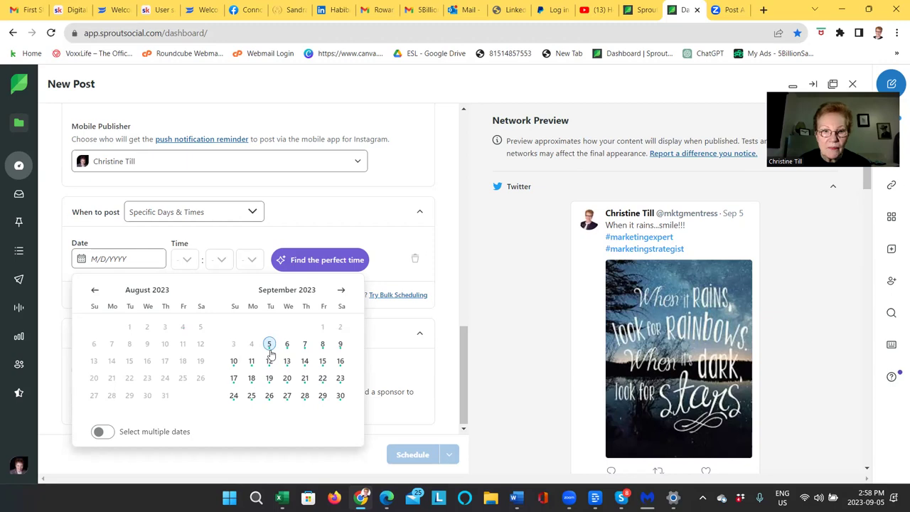
mouse_move(270, 362)
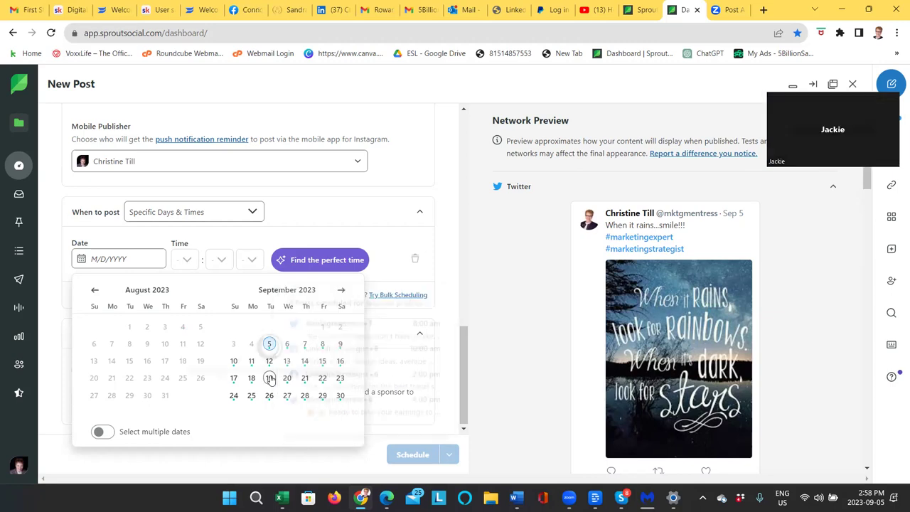
mouse_move(269, 377)
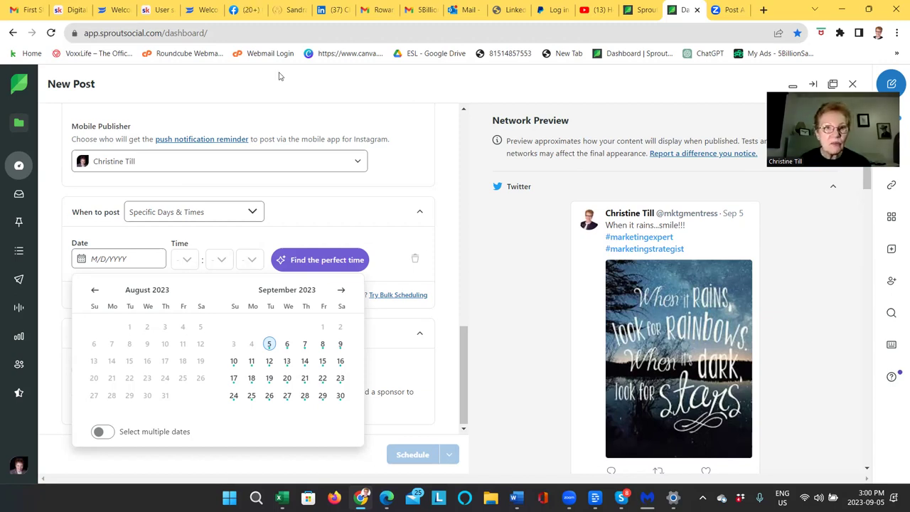
Step: Expand the new post's profile list and review the Twitter, Facebook, LinkedIn, Instagram Business and Pinterest profiles selected for publishing
scroll(299, 151, up, 3)
scroll(302, 151, up, 2)
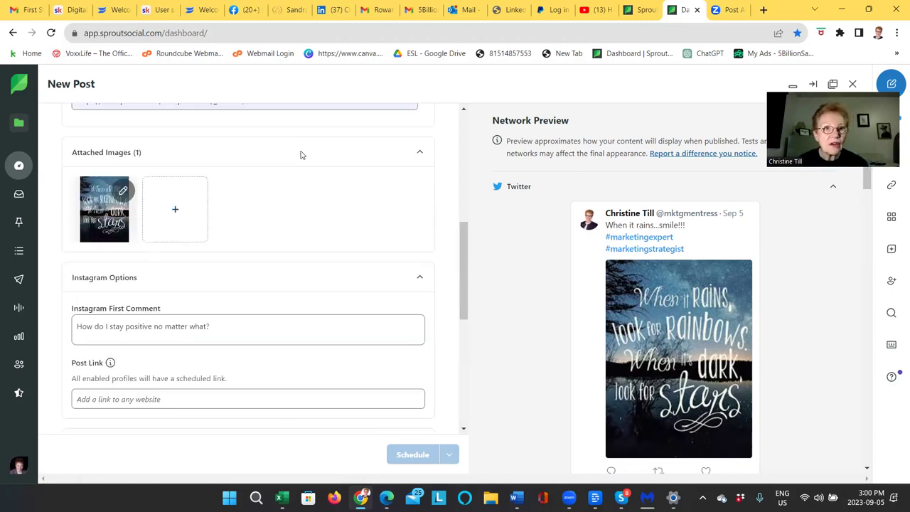
scroll(303, 151, up, 4)
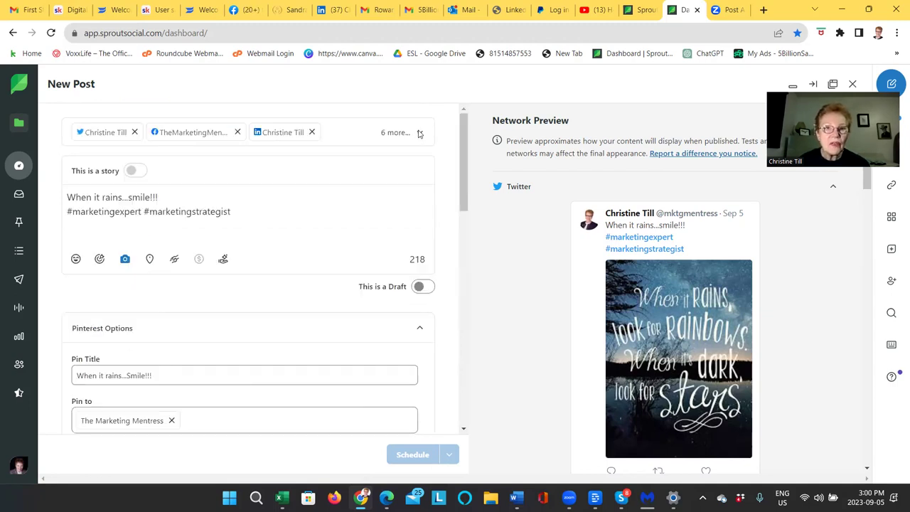
scroll(419, 135, down, 6)
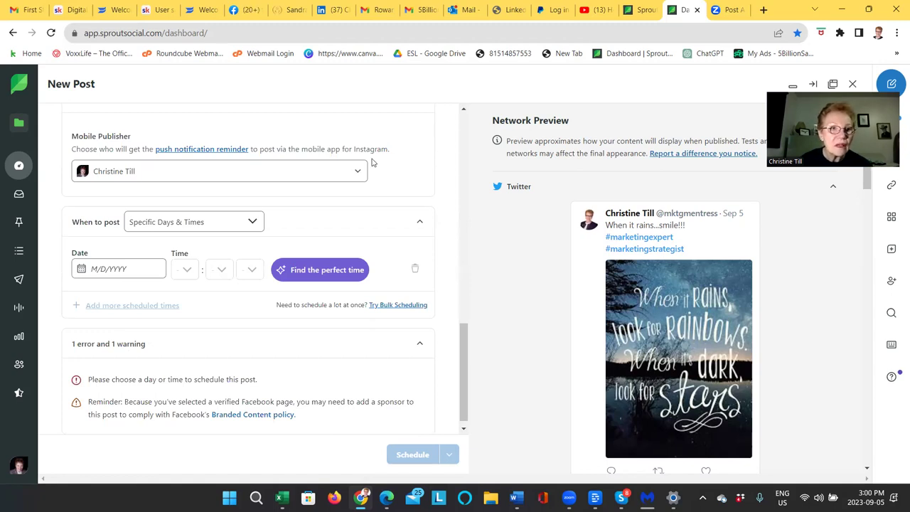
scroll(389, 149, up, 8)
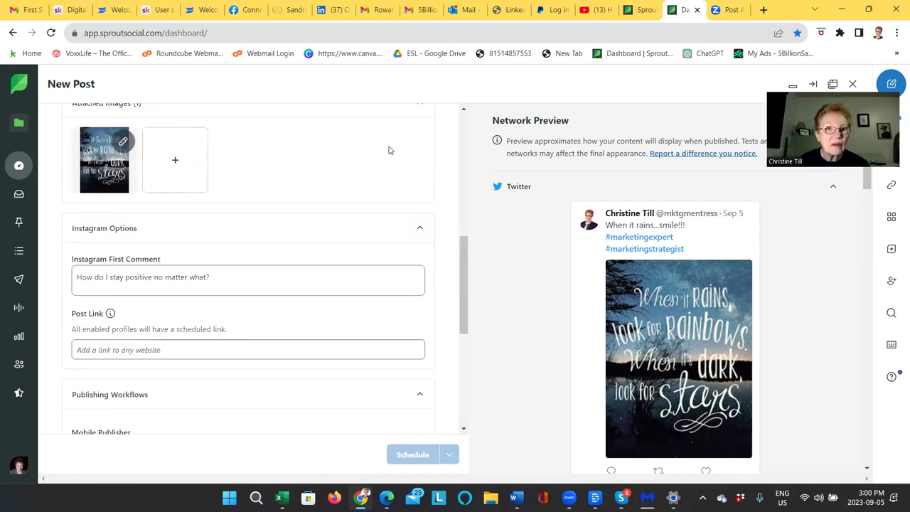
scroll(408, 138, up, 1)
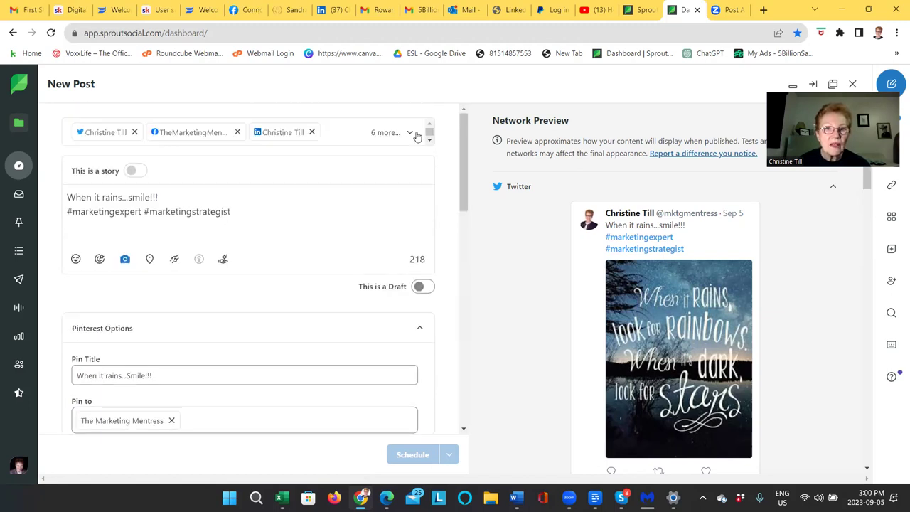
click(414, 134)
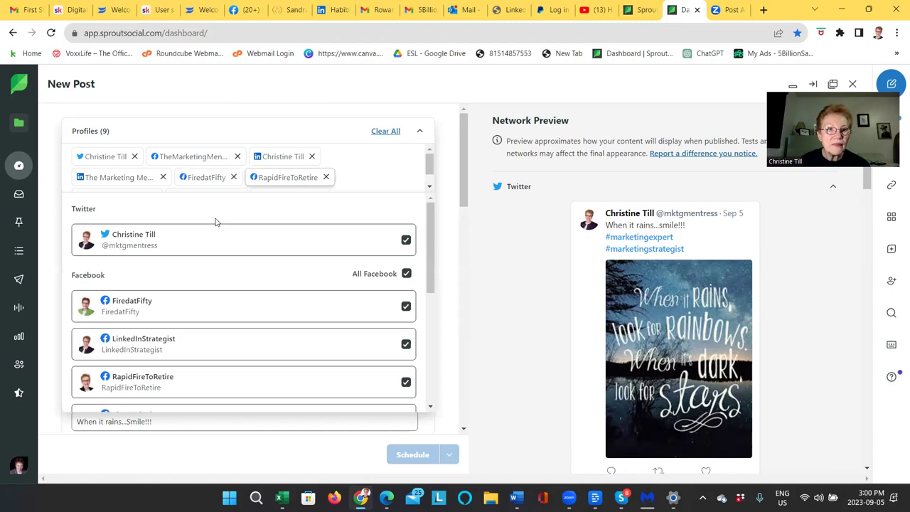
scroll(261, 243, down, 2)
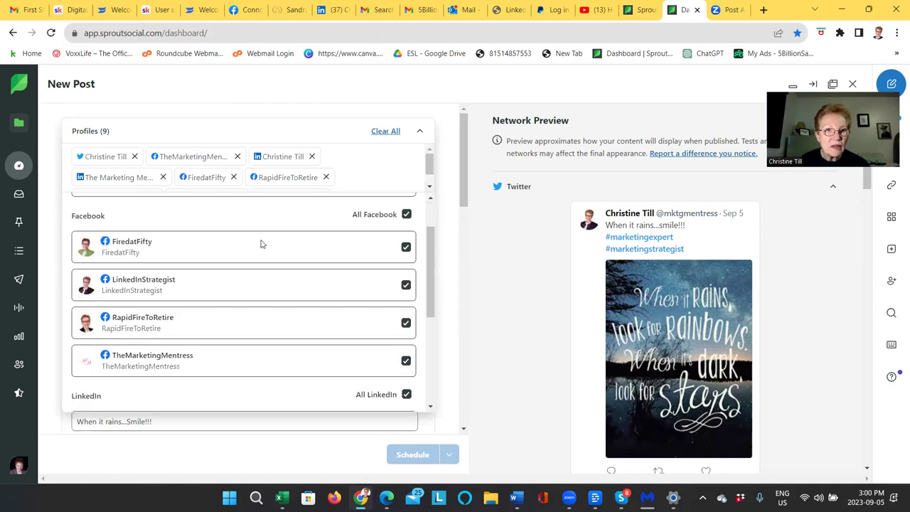
scroll(262, 244, down, 2)
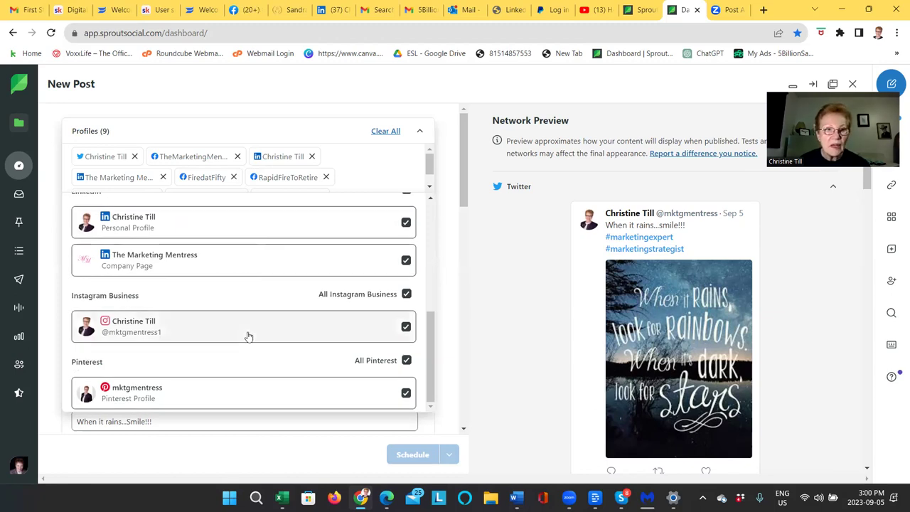
scroll(256, 320, up, 1)
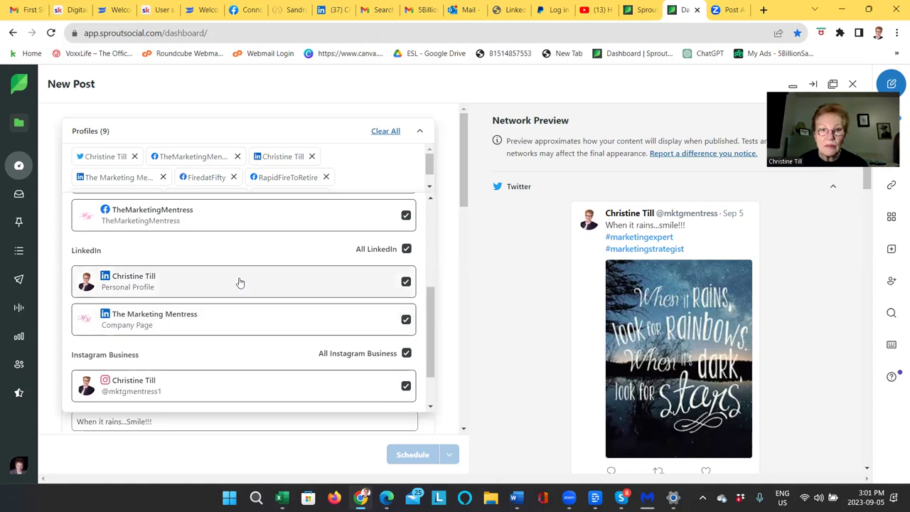
scroll(240, 282, up, 1)
scroll(239, 281, up, 1)
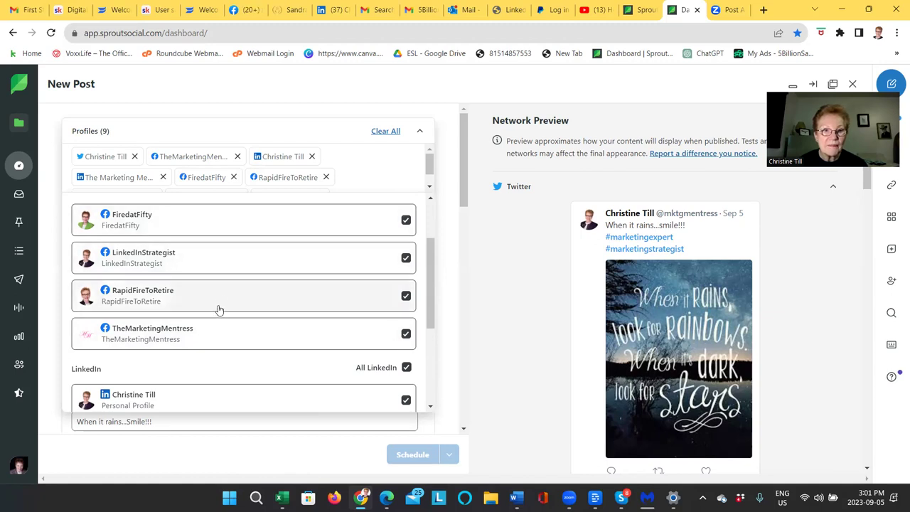
scroll(211, 335, down, 1)
scroll(234, 309, up, 2)
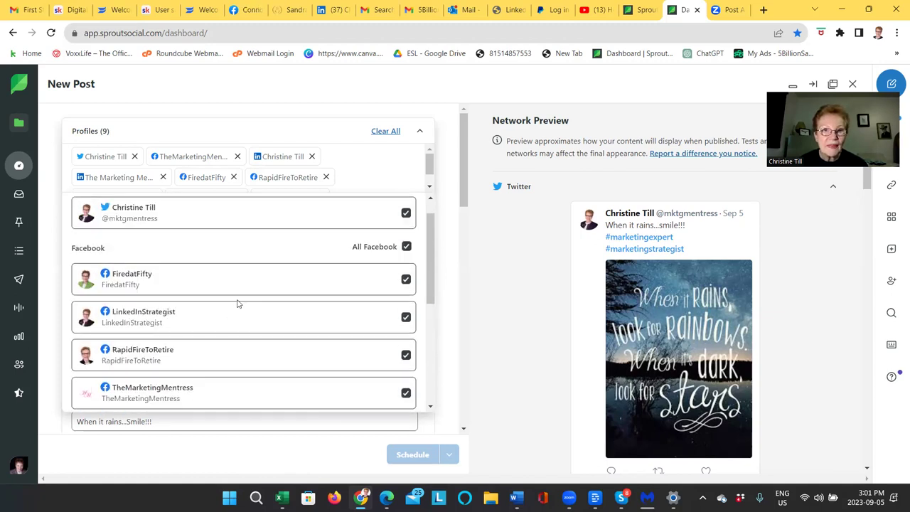
scroll(238, 298, up, 1)
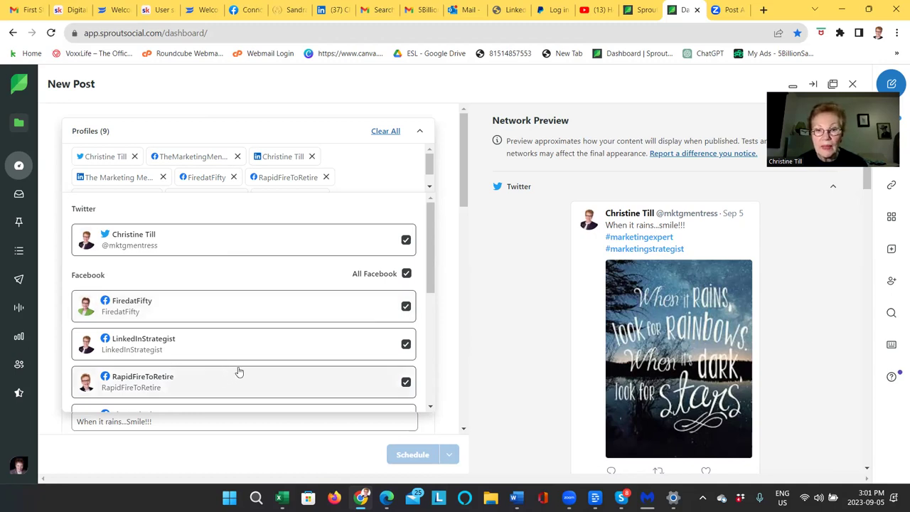
scroll(268, 346, down, 1)
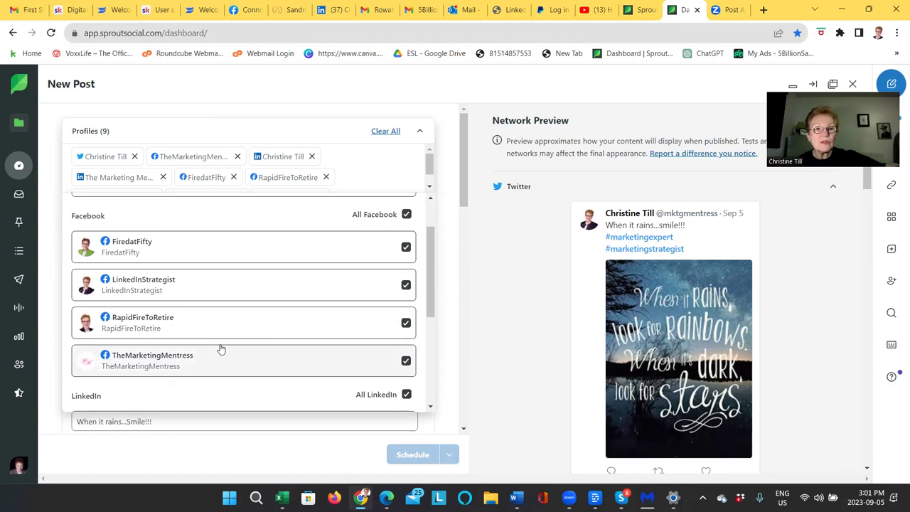
scroll(220, 349, down, 6)
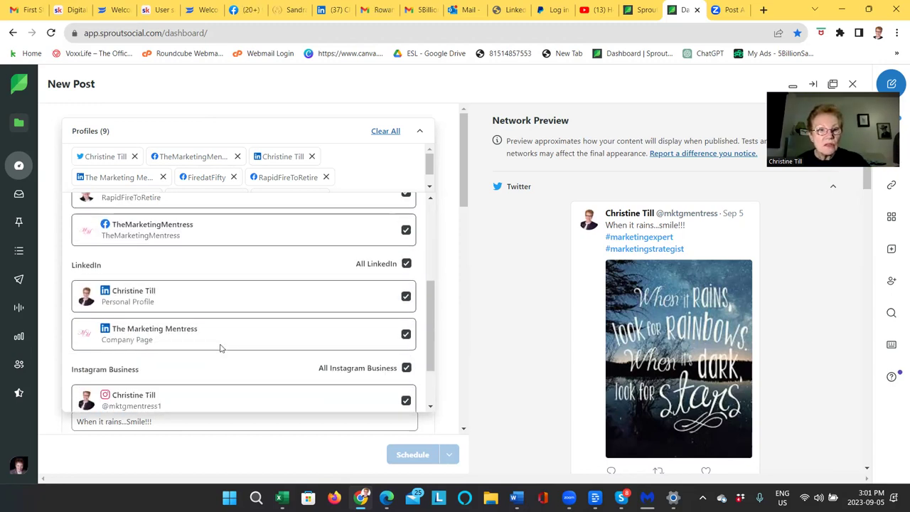
scroll(229, 335, down, 1)
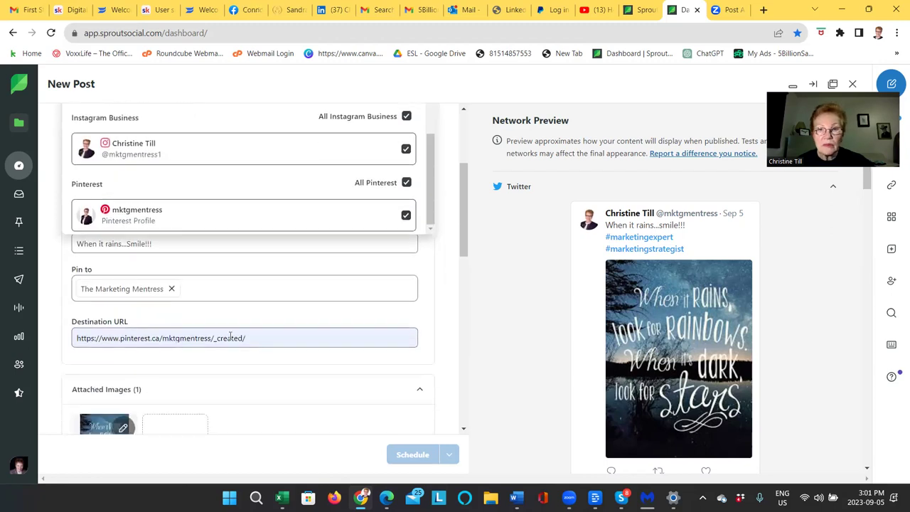